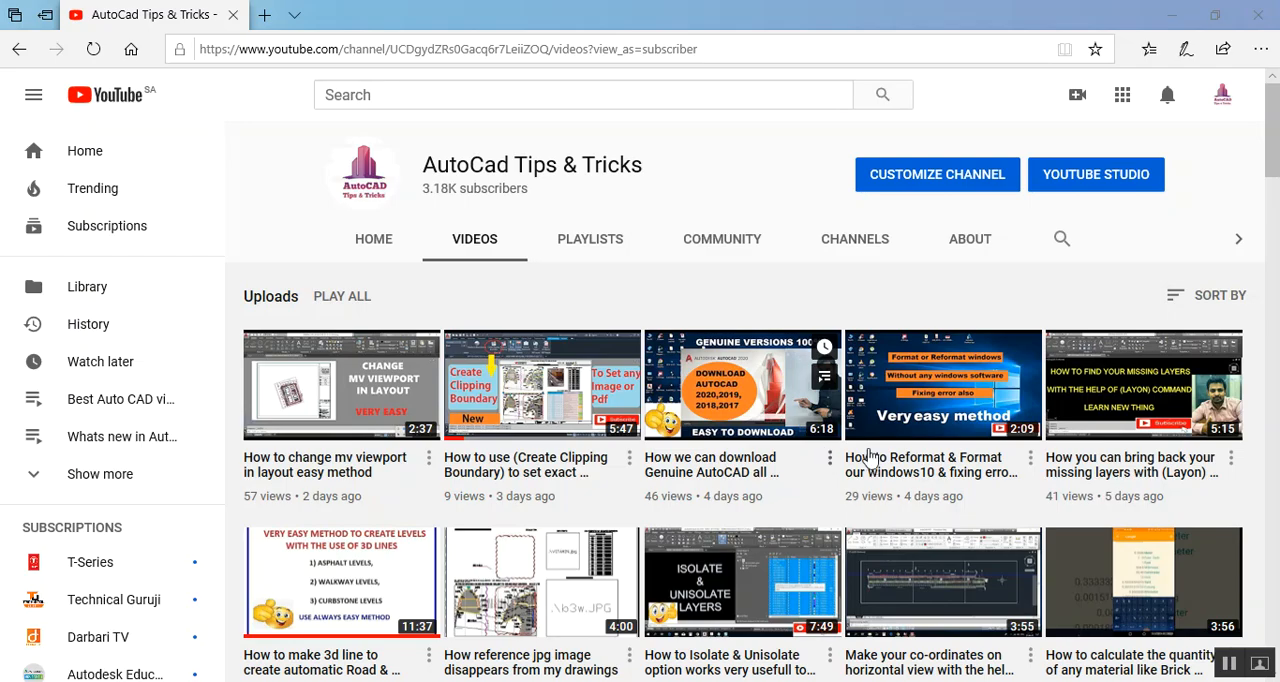
scroll(822, 481, "down", 12)
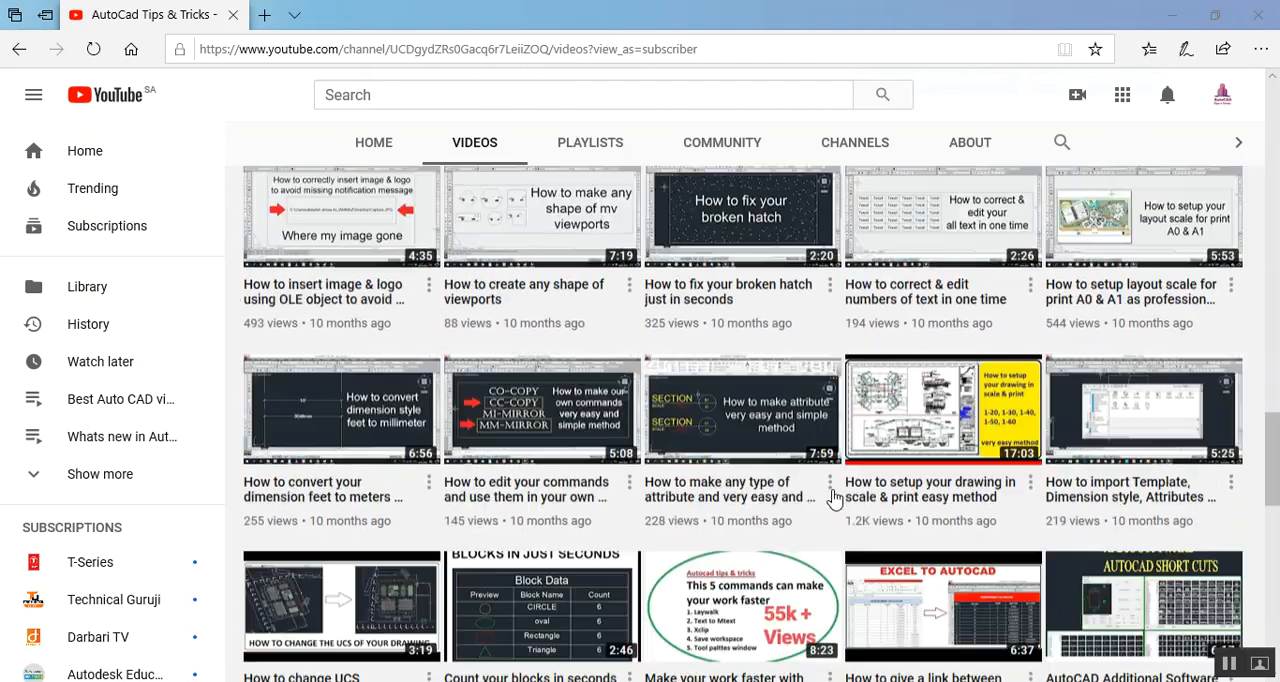
Look through the uploaded videos of the AutoCad Tips & Tricks channel
scroll(832, 420, "up", 1)
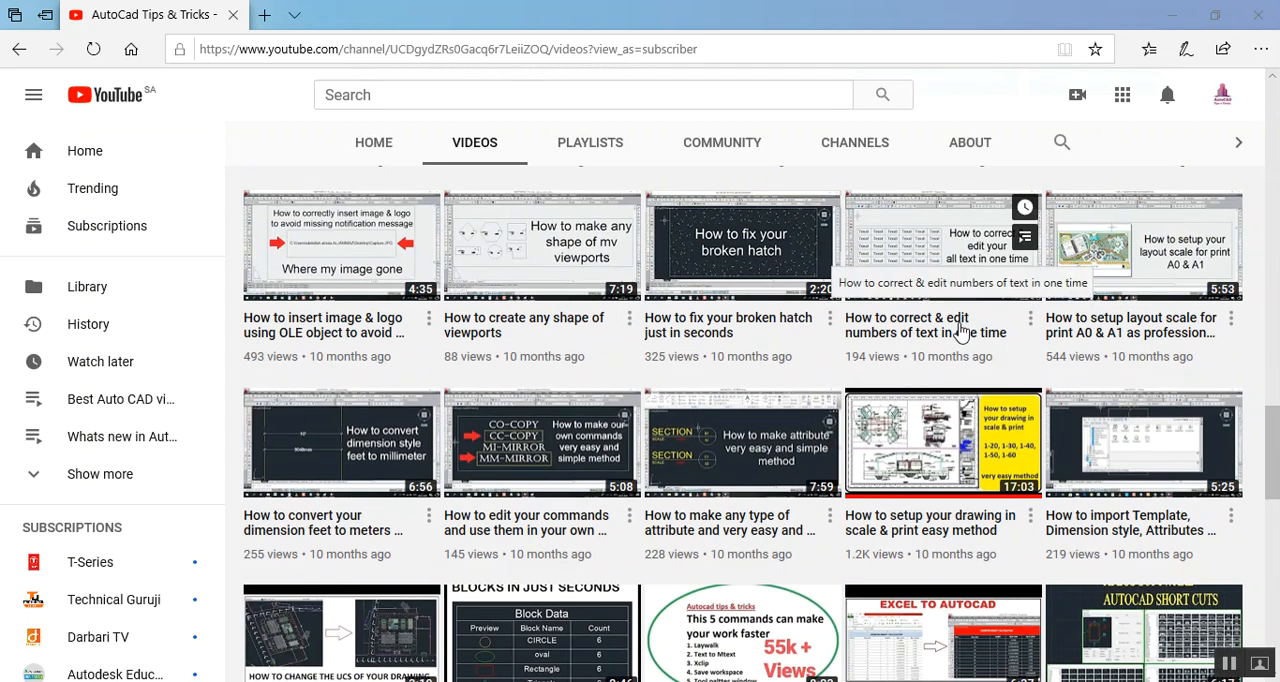
scroll(900, 400, "up", 4)
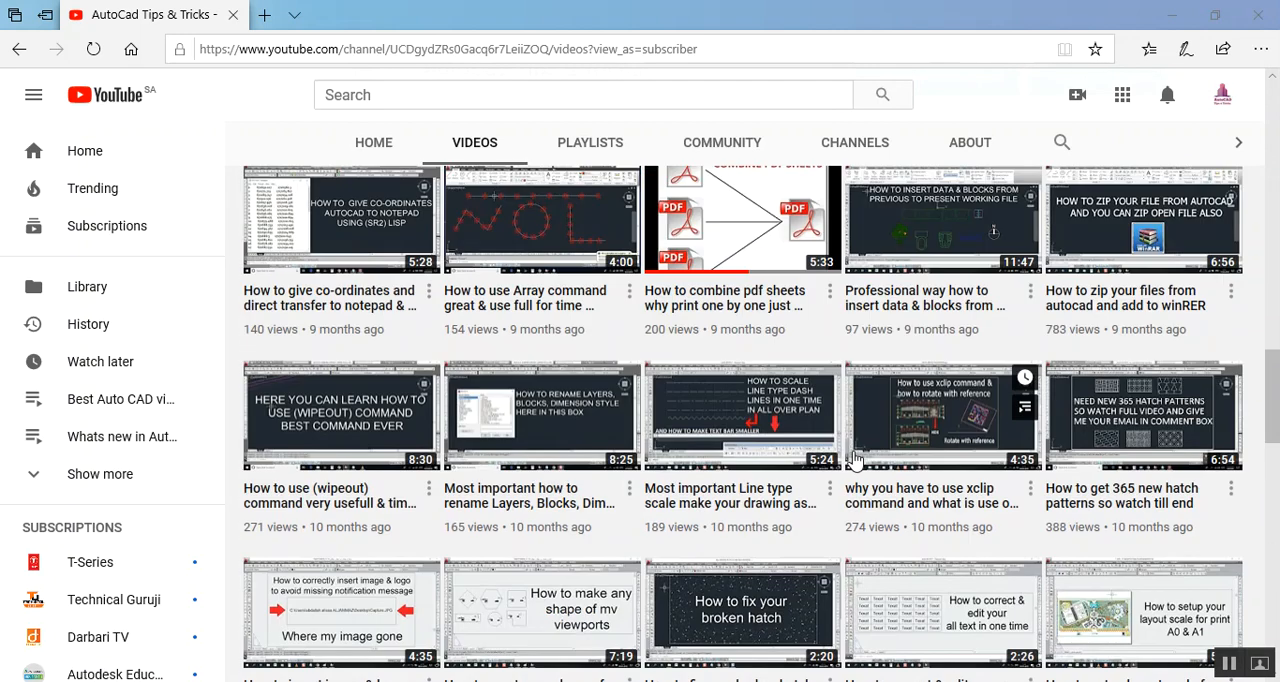
scroll(855, 458, "up", 4)
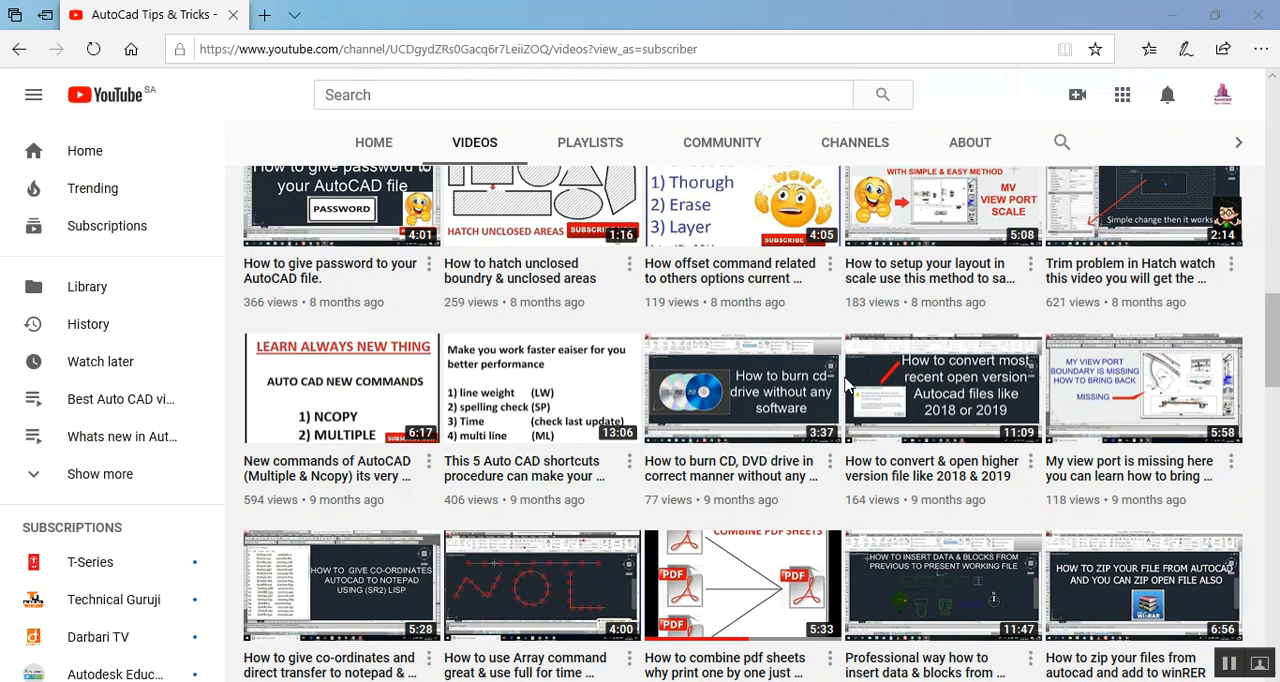
scroll(845, 383, "up", 6)
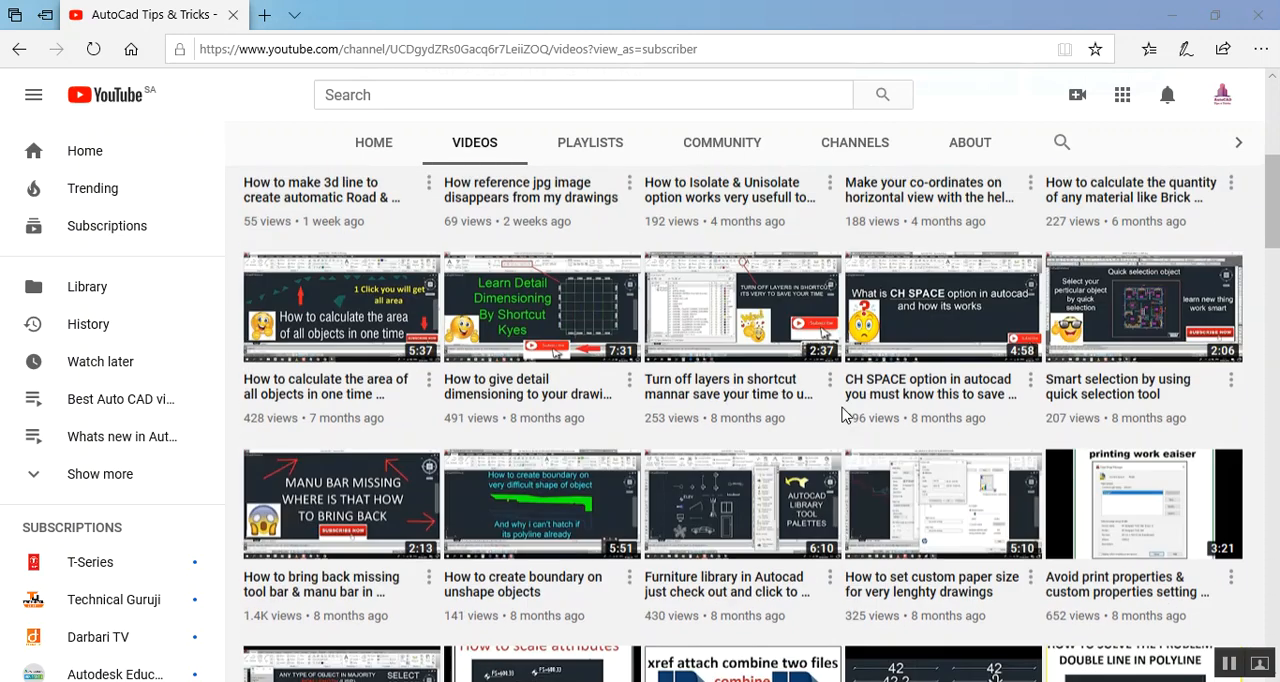
scroll(845, 410, "up", 4)
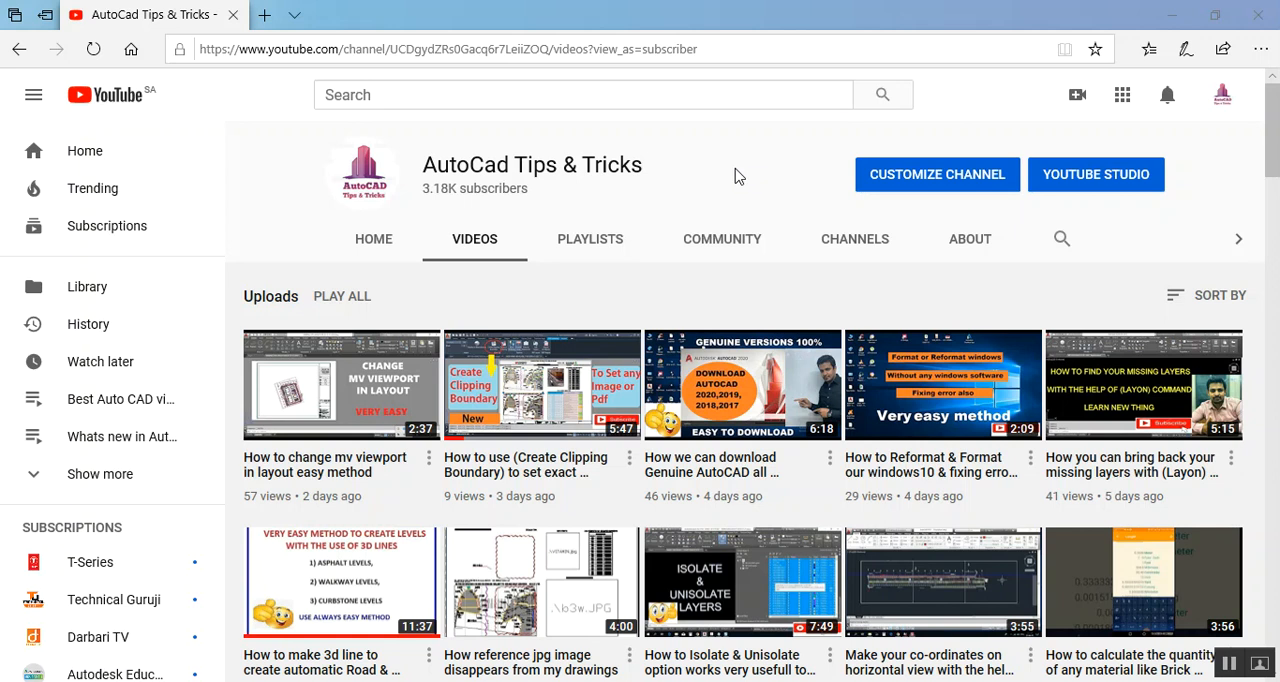
Switch to the Oil Separator Cover details drawing in AutoCAD and erase the existing pipe length table
left_click(1167, 12)
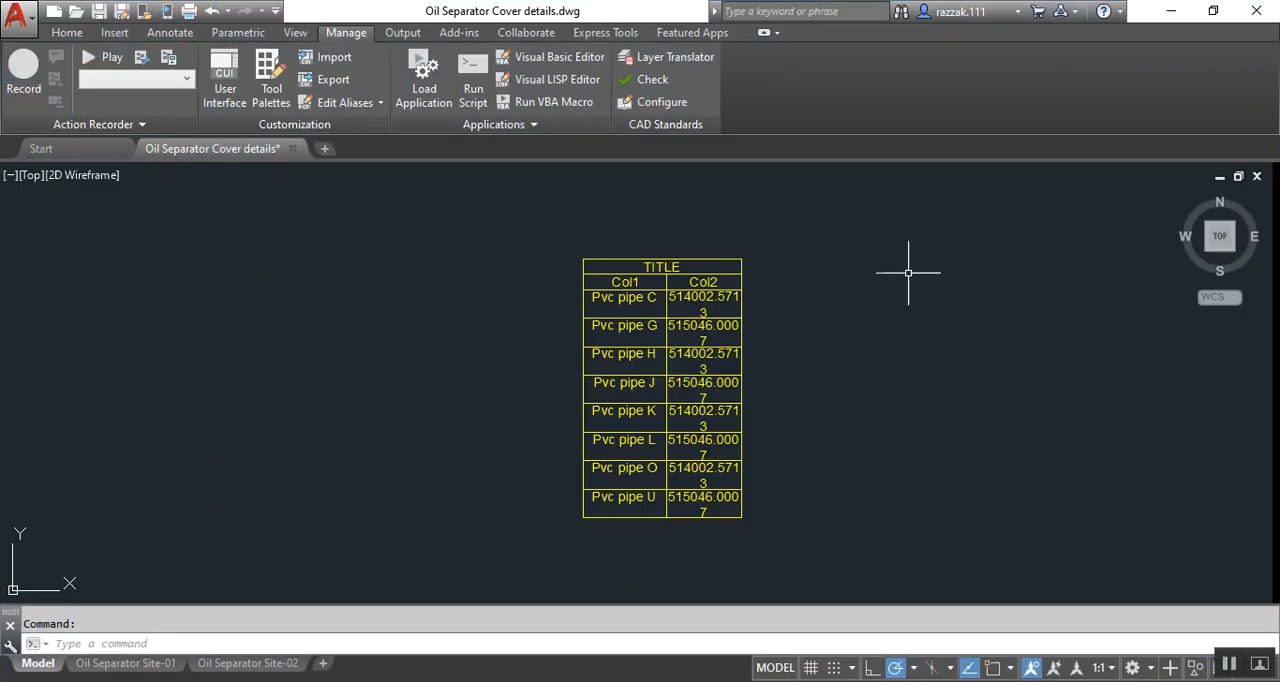
scroll(931, 360, "down", 7)
left_click_drag(971, 351, 855, 451)
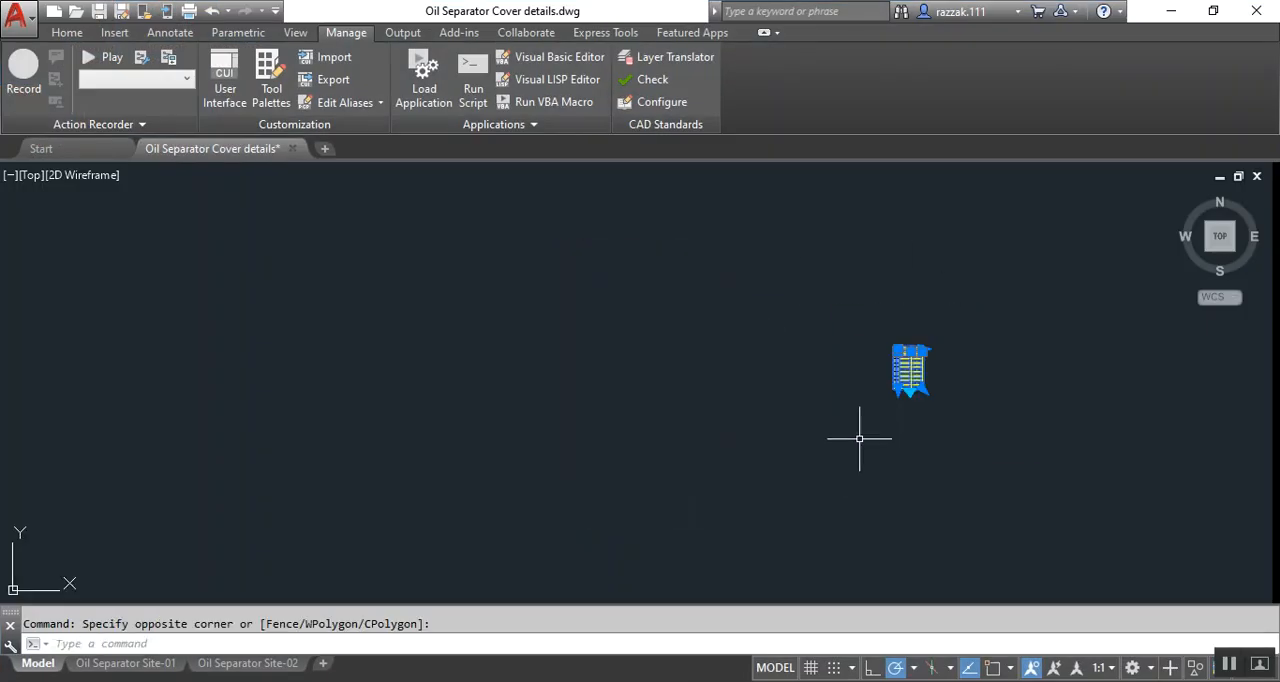
key("Delete")
Inspect the layer and length properties of the leftmost red polyline in the middle row of pipe lines
scroll(740, 418, "down", 4)
mouse_move(726, 421)
middle_mouse_down()
mouse_move(821, 320)
mouse_move(875, 363)
middle_mouse_up()
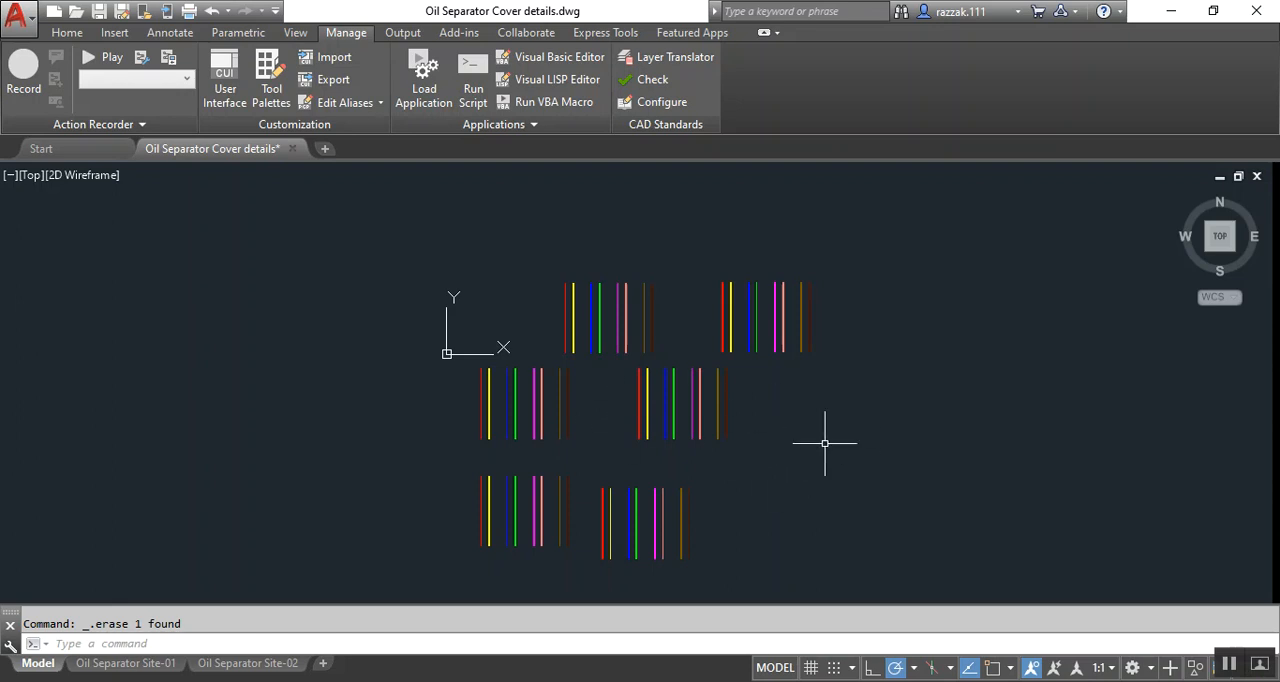
left_click(480, 397)
right_click(435, 424)
left_click(470, 648)
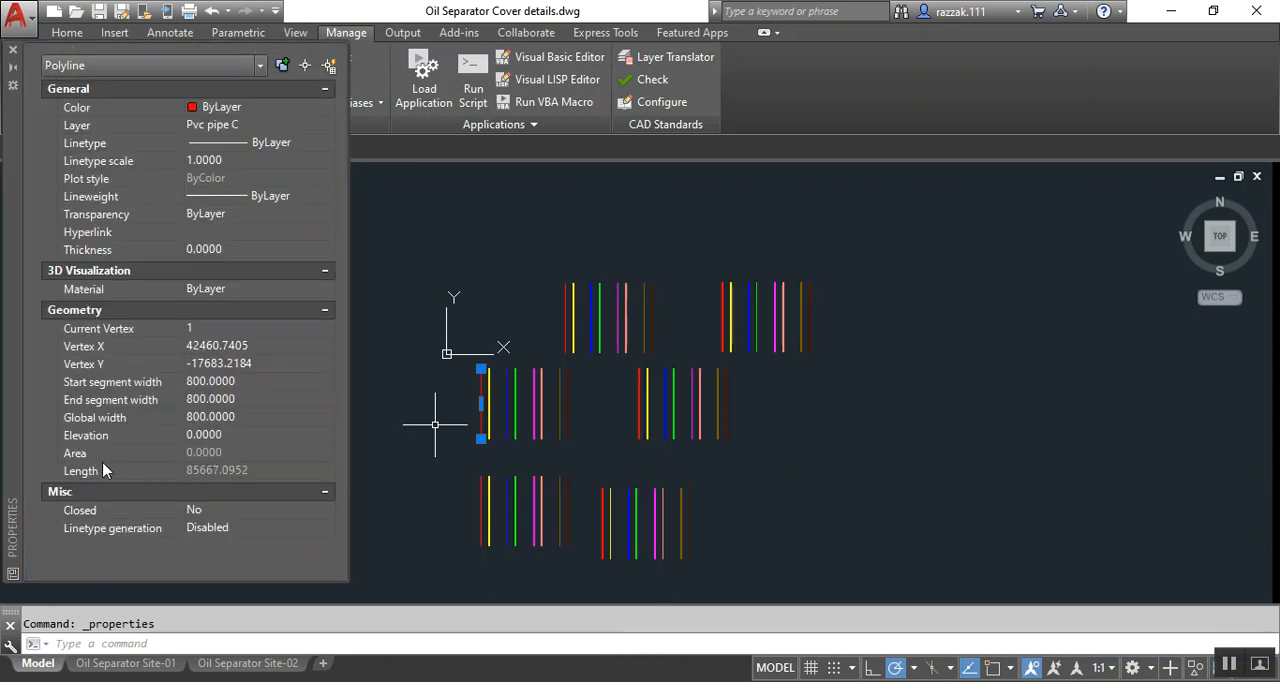
left_click(12, 49)
left_click(838, 446)
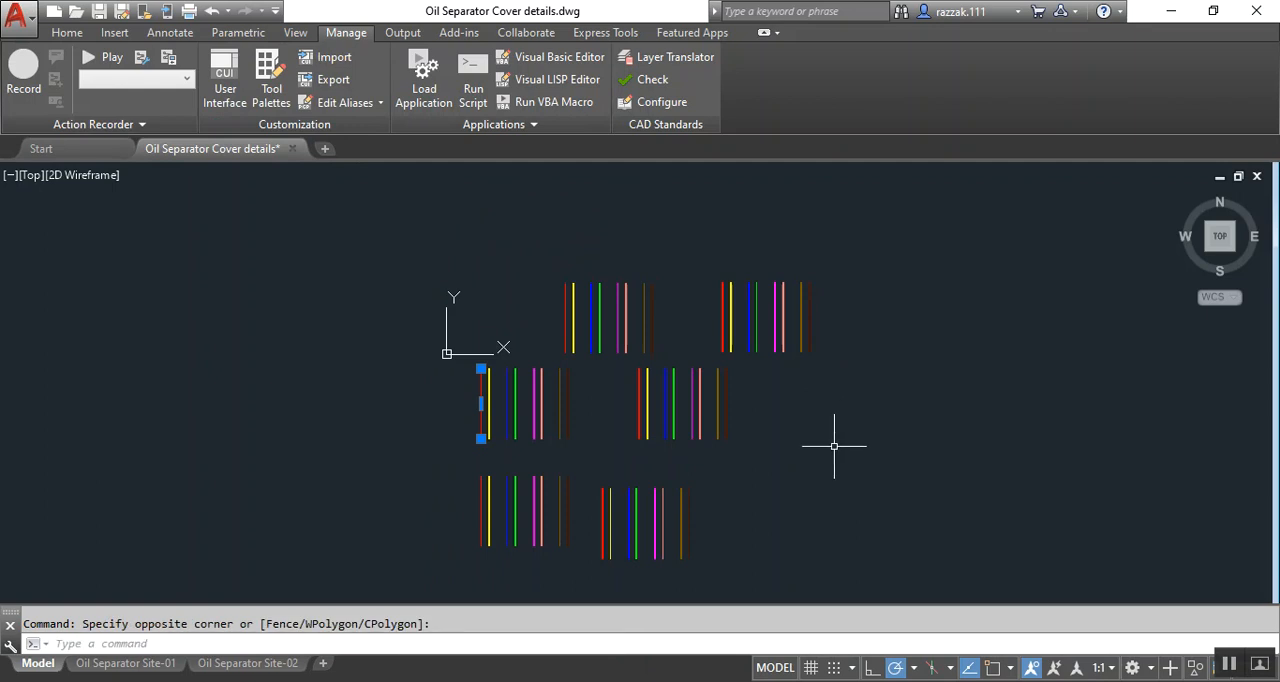
key("Escape")
left_click(845, 443)
left_click(844, 444)
middle_click_drag(837, 455, 831, 437)
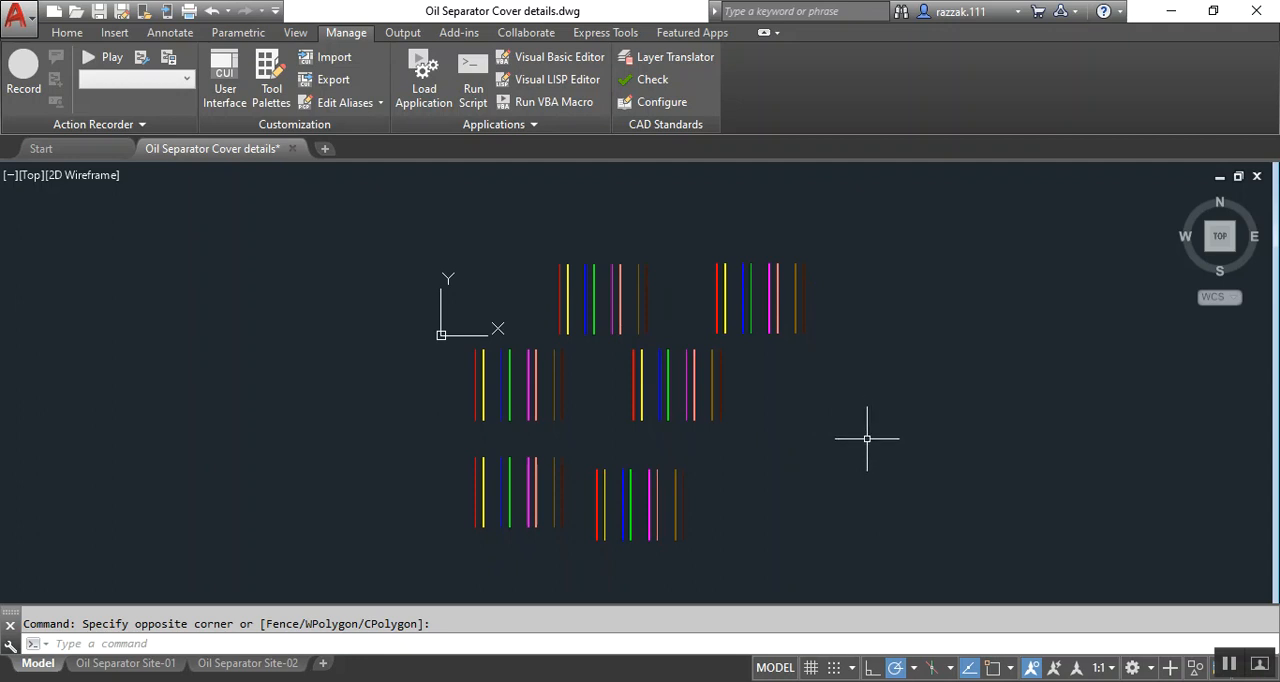
left_click(991, 402)
left_click(985, 362)
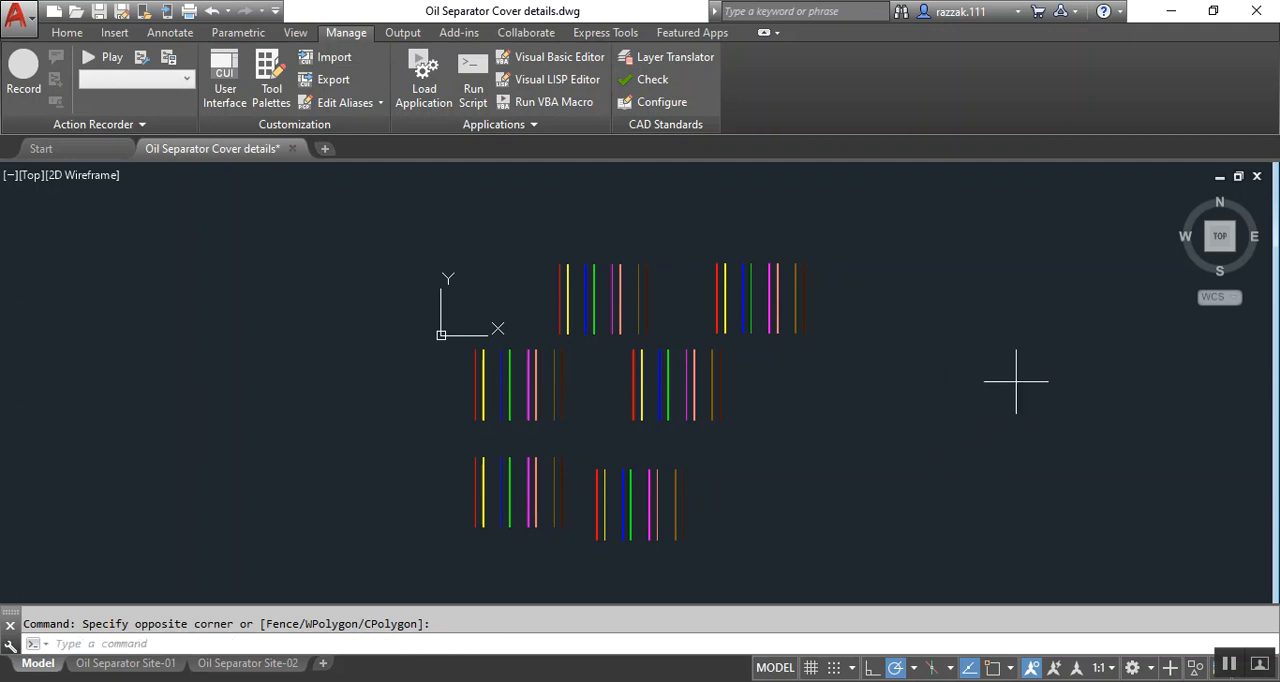
left_click(953, 410)
left_click(936, 393)
Load the LISP application "LAYLENGTH -Sum Line Length and arrange in table by layer.LSP" from the LISP folder
left_click(67, 33)
left_click(346, 34)
left_click(450, 106)
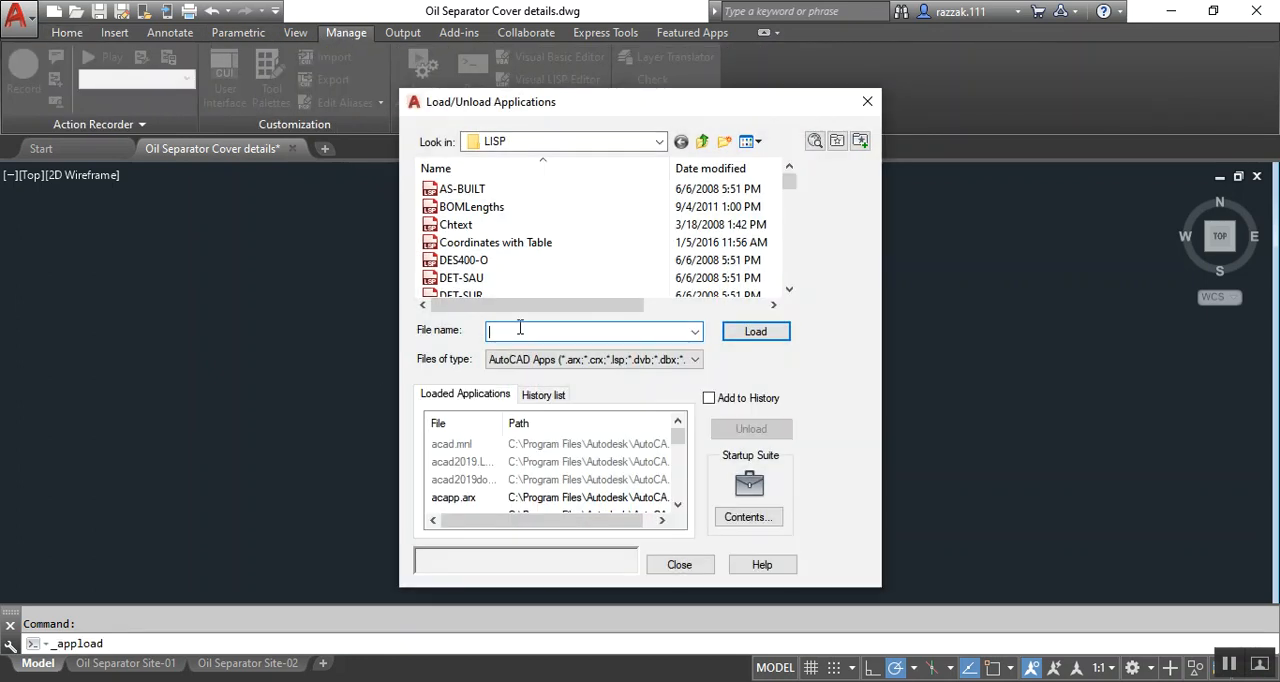
type("l")
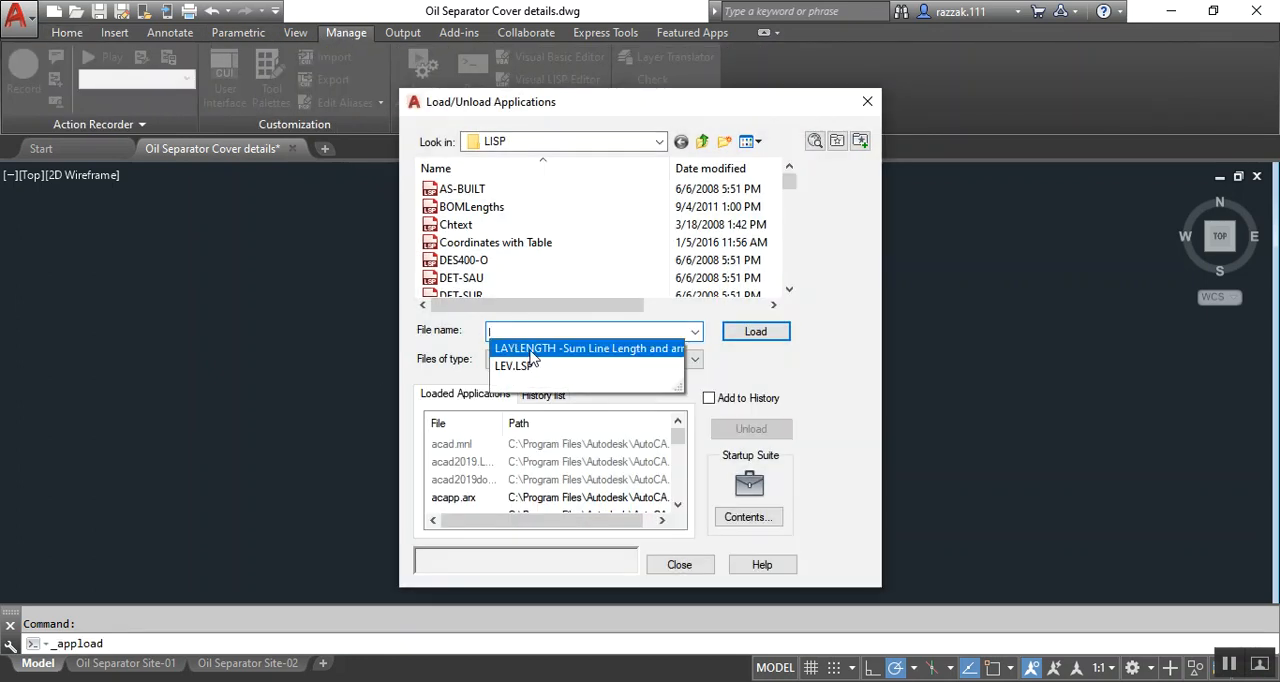
left_click(549, 349)
left_click(755, 333)
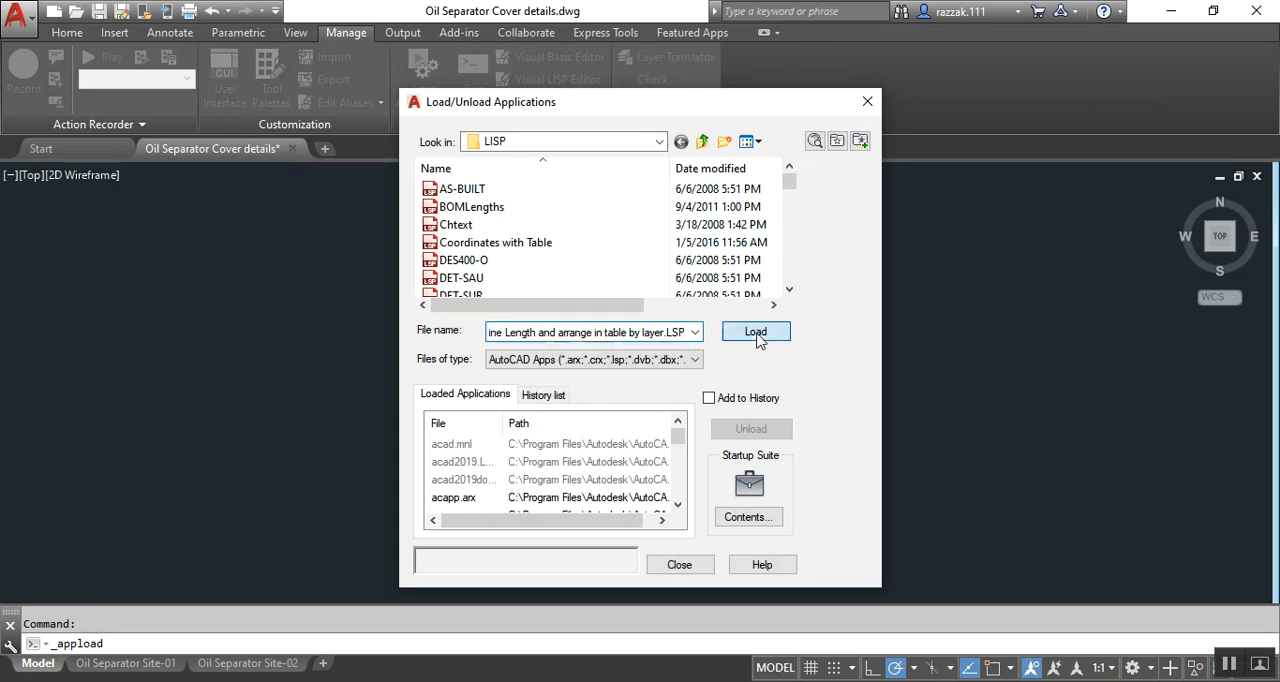
left_click(679, 566)
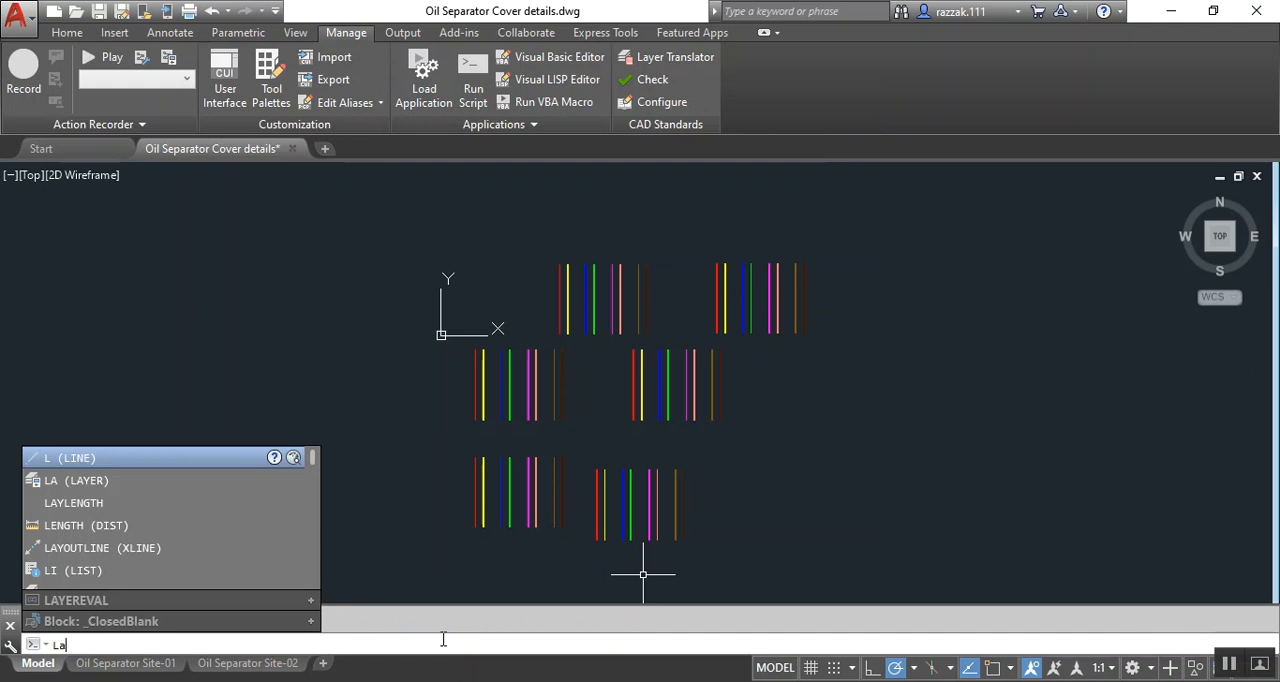
Run LAYLENGTH on all the coloured pipe lines and insert the resulting table in the empty space to their right
key("Down")
key("Down")
key("Down")
key("Down")
key("Down")
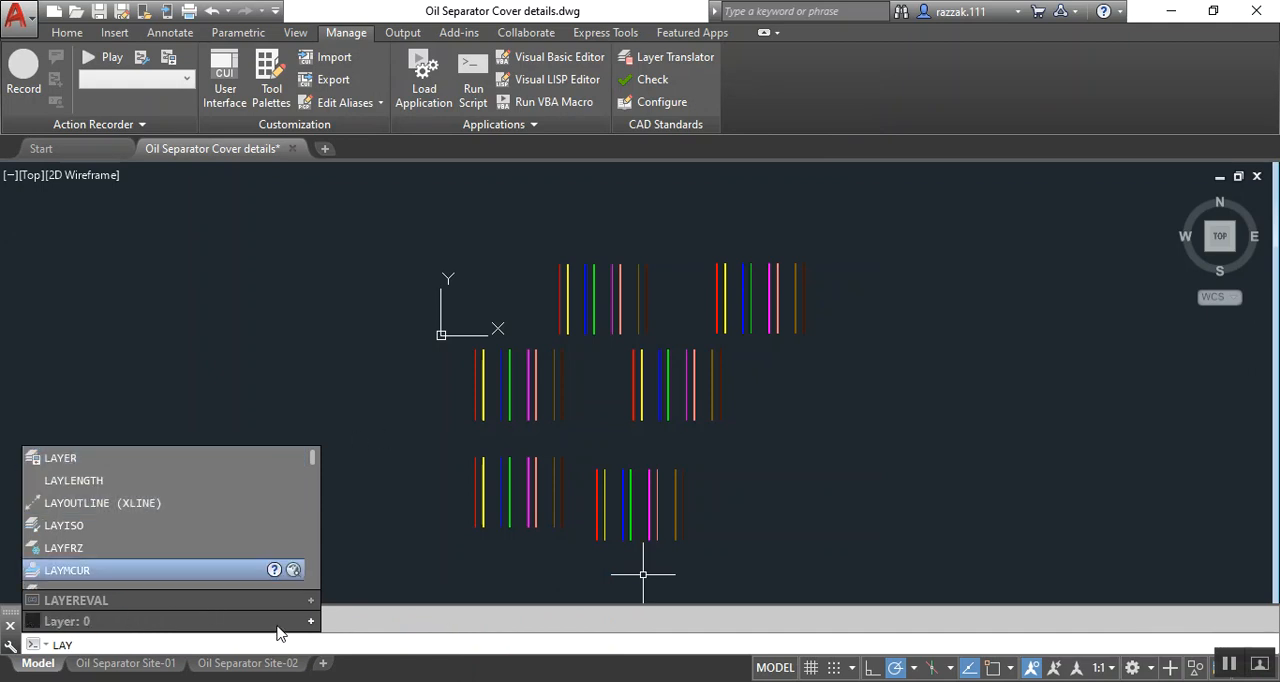
type("le")
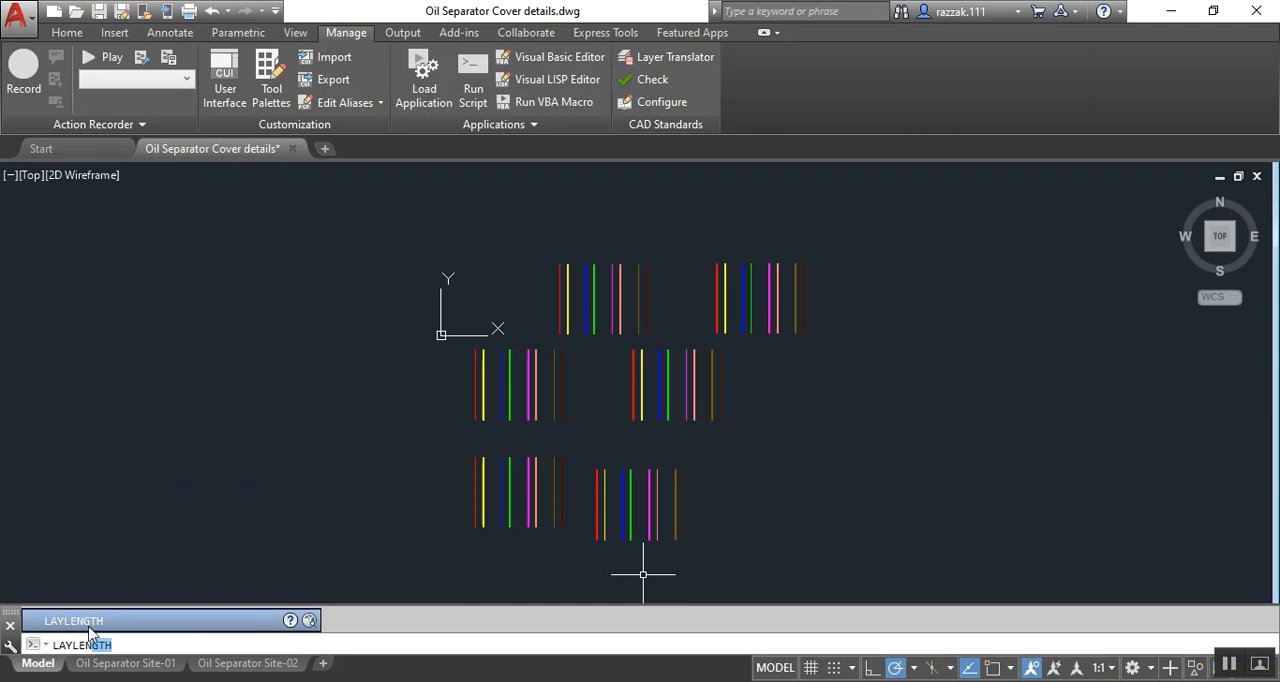
left_click(89, 624)
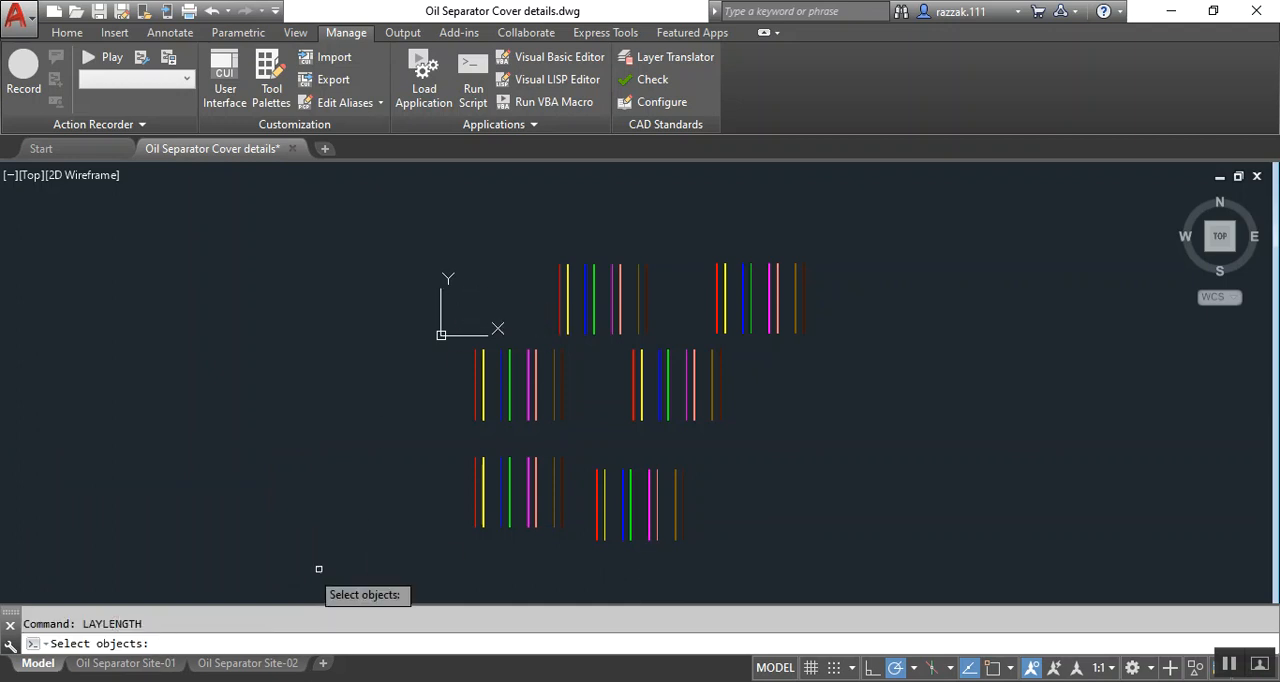
left_click(450, 247)
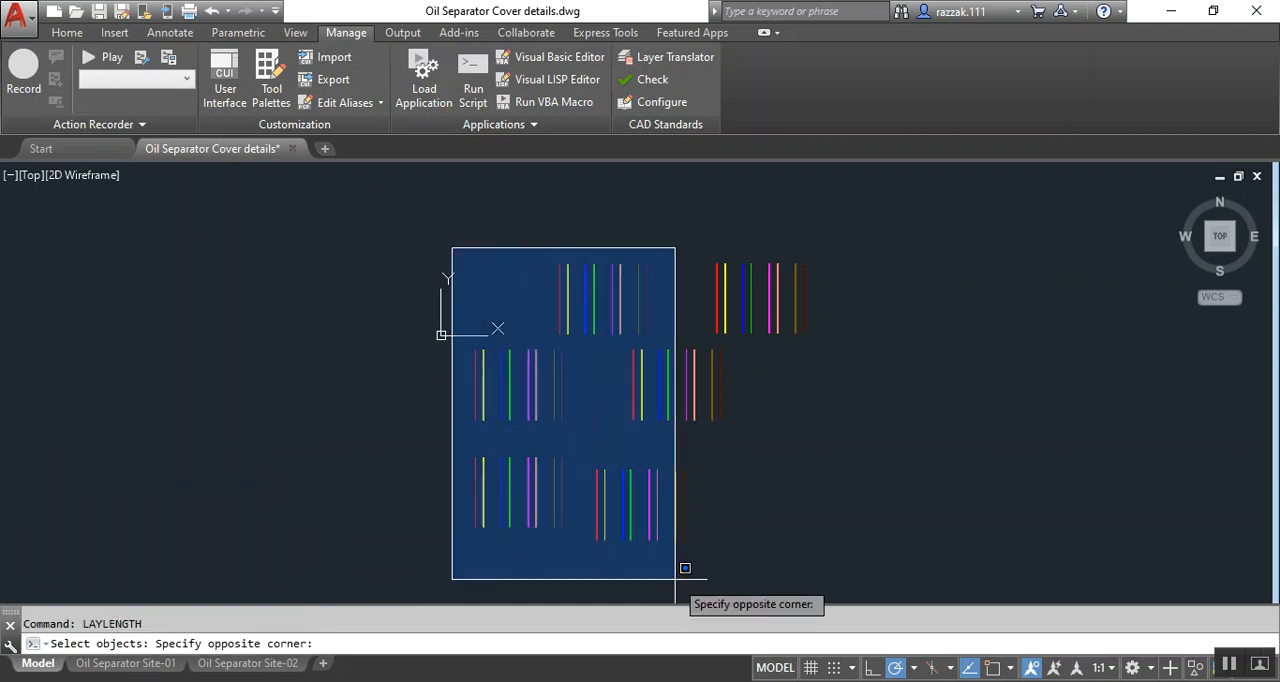
left_click(828, 571)
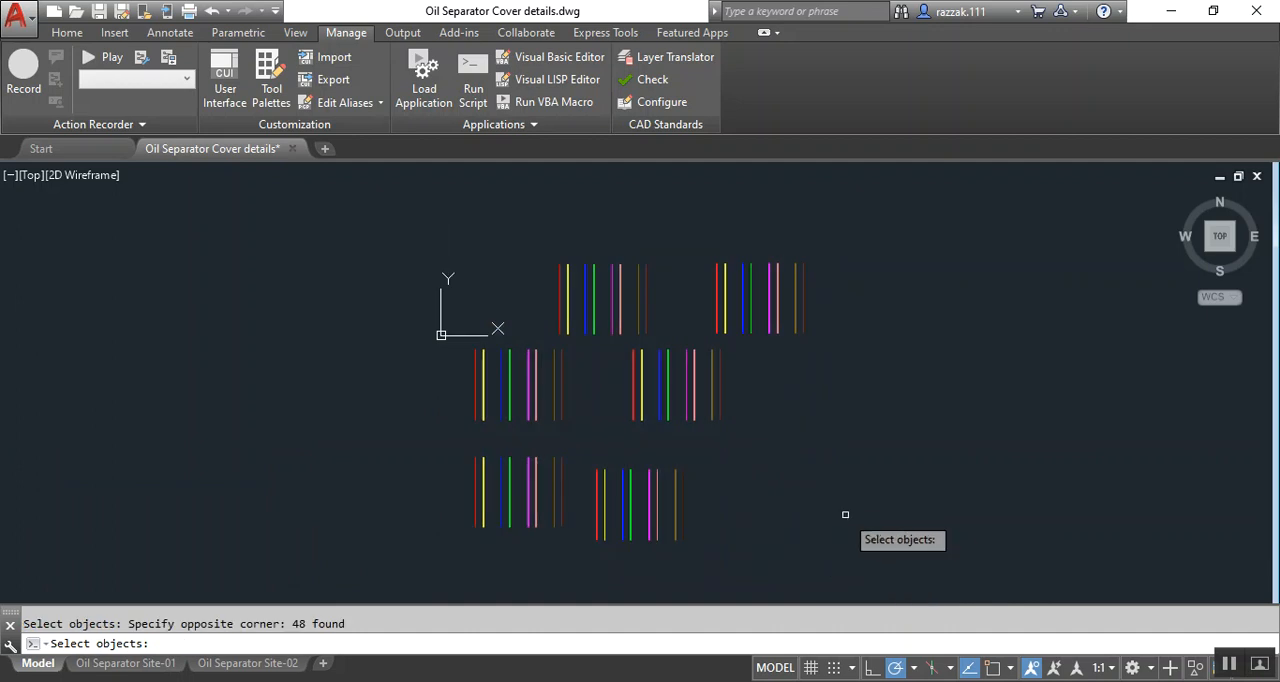
key("Return")
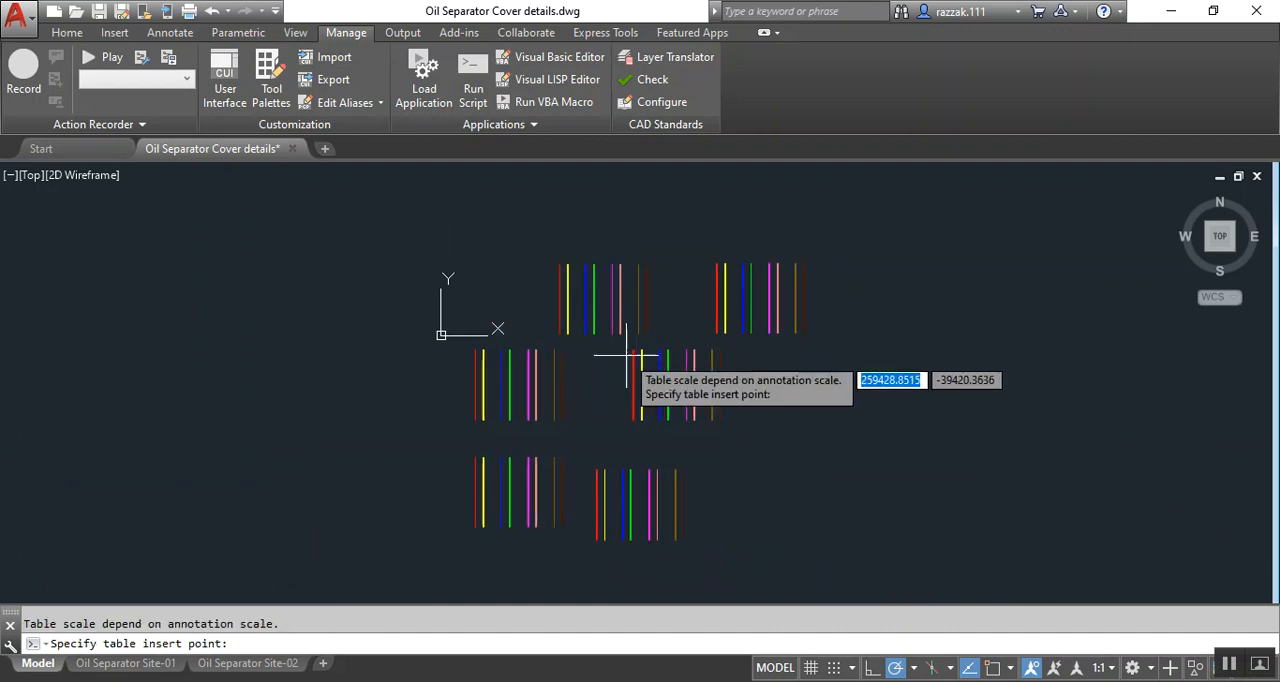
scroll(615, 362, "down", 2)
left_click(794, 382)
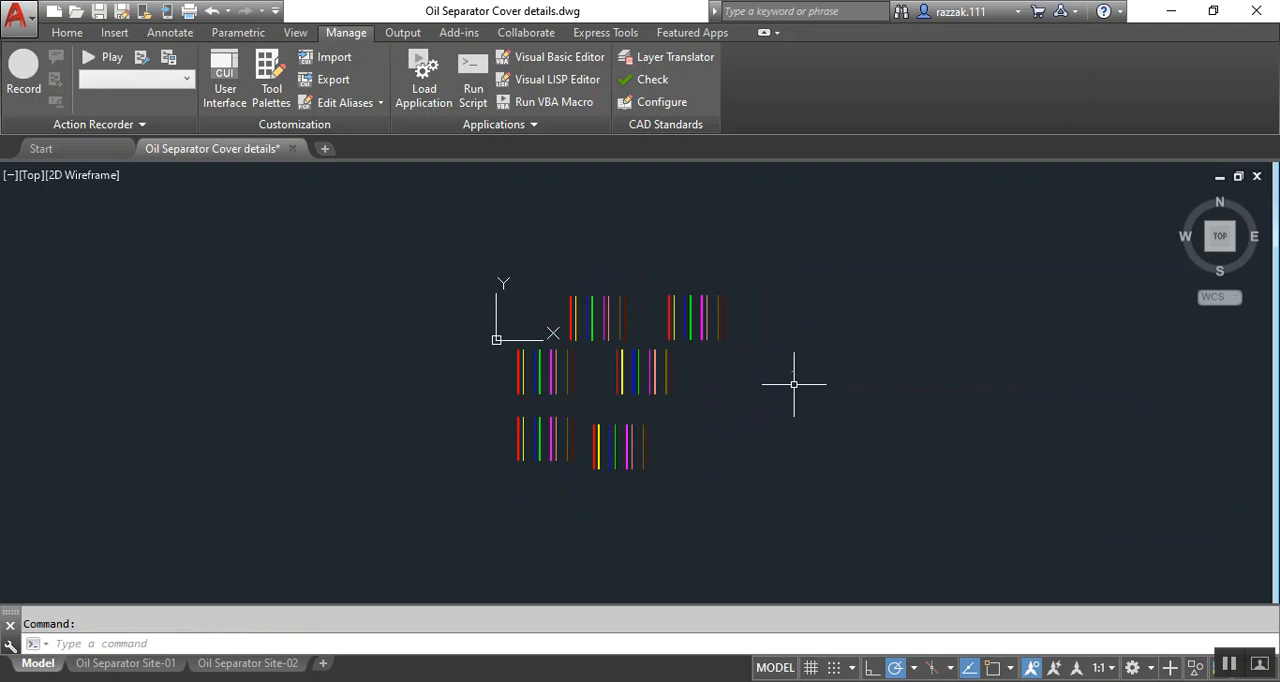
Examine the inserted table of summed line lengths for each Pvc pipe layer
scroll(786, 363, "up", 8)
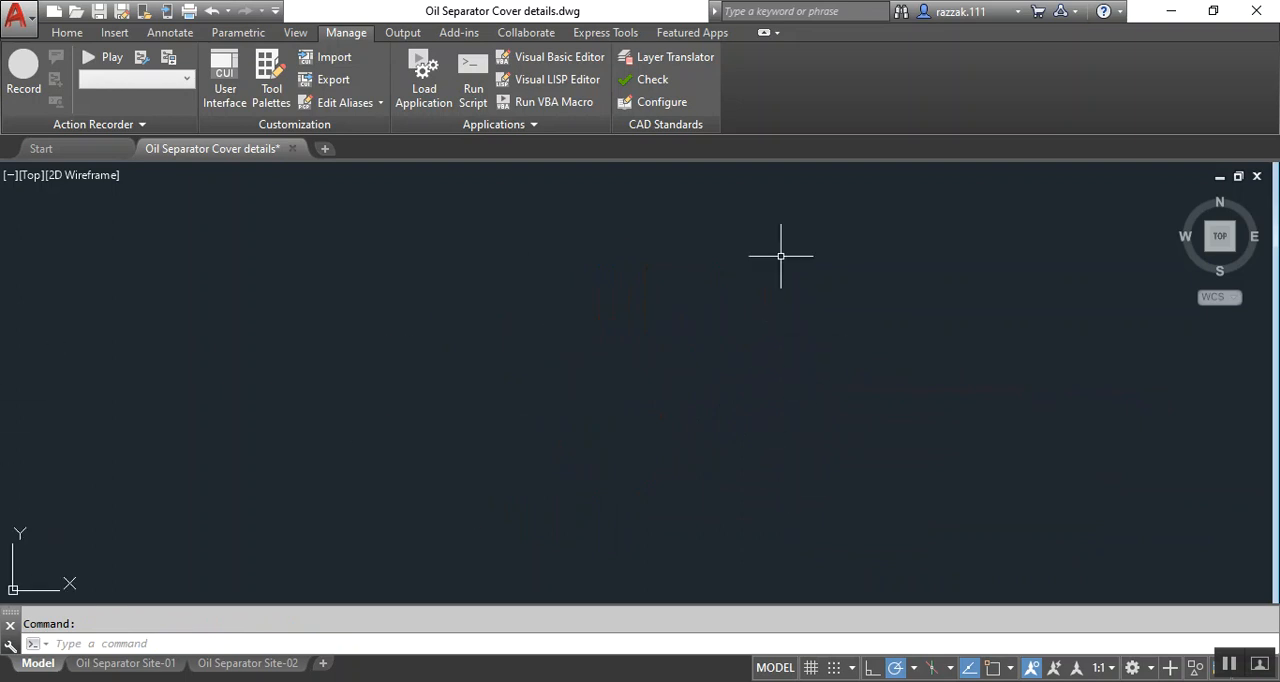
scroll(711, 428, "down", 3)
scroll(711, 428, "up", 10)
scroll(700, 440, "down", 8)
scroll(666, 391, "up", 2)
scroll(666, 391, "up", 3)
scroll(880, 365, "down", 7)
scroll(865, 385, "up", 9)
scroll(865, 388, "down", 2)
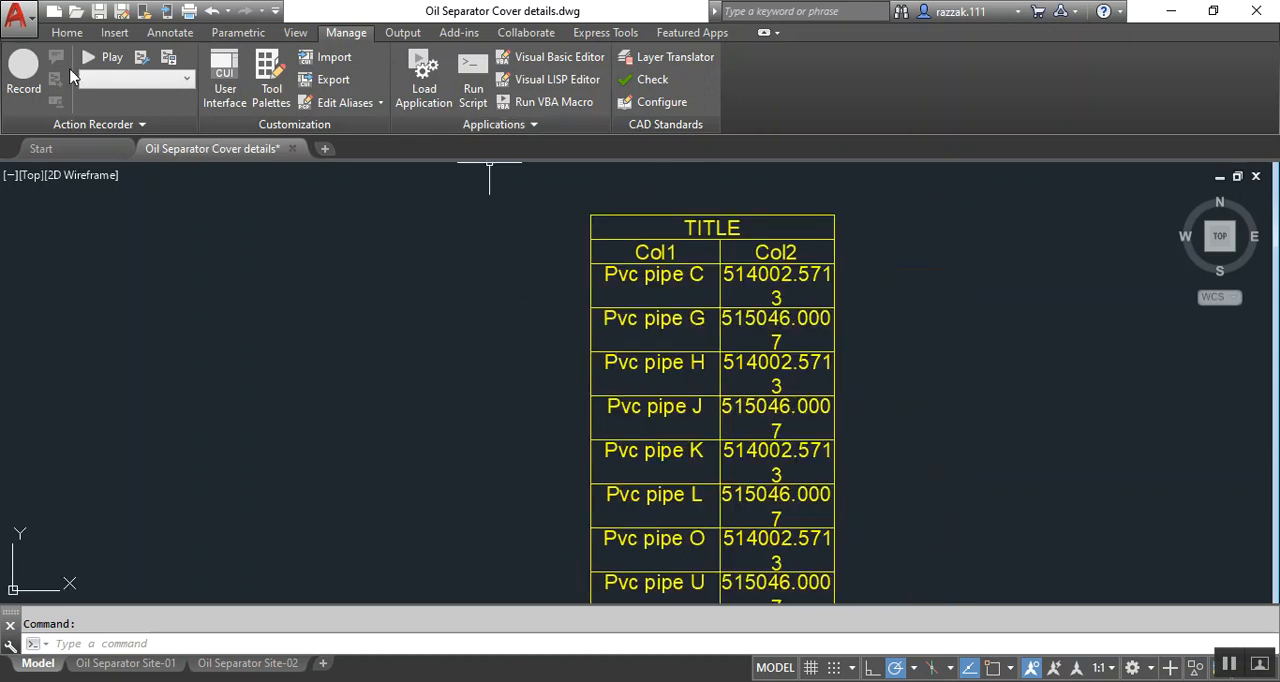
Compare the Pvc pipe layers in the drawing's layer list with the rows and lengths in the table
left_click(67, 36)
left_click(672, 57)
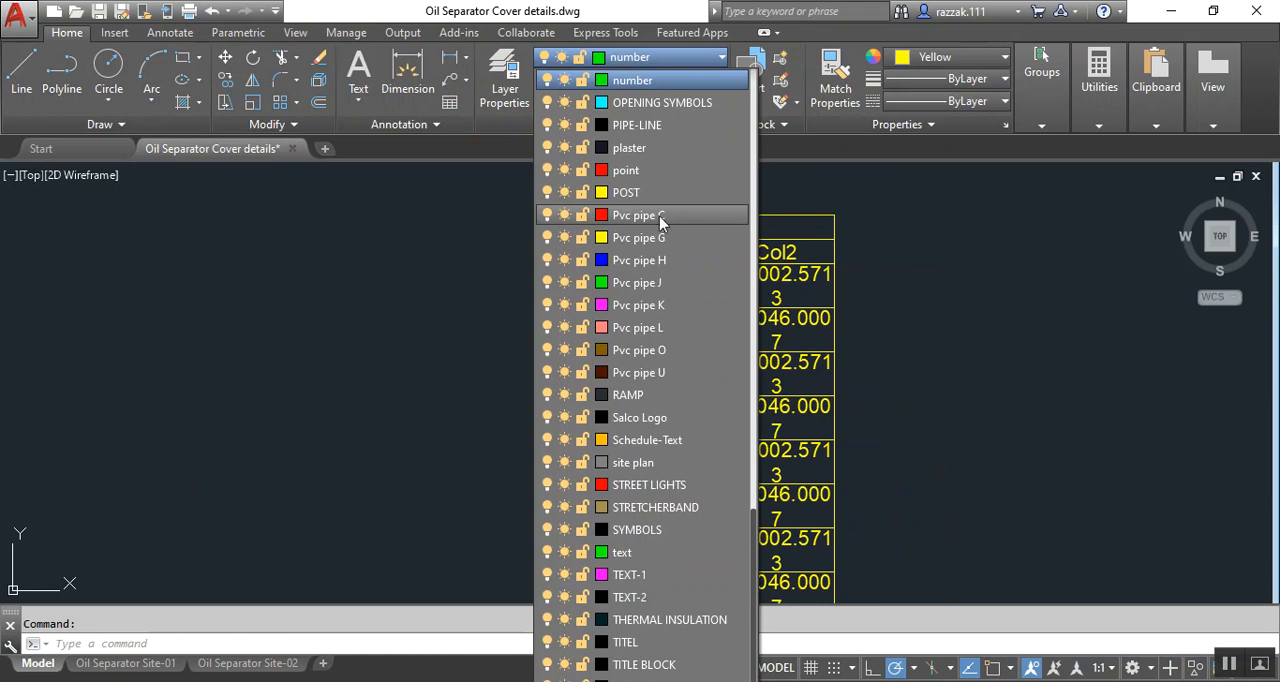
left_click(1006, 295)
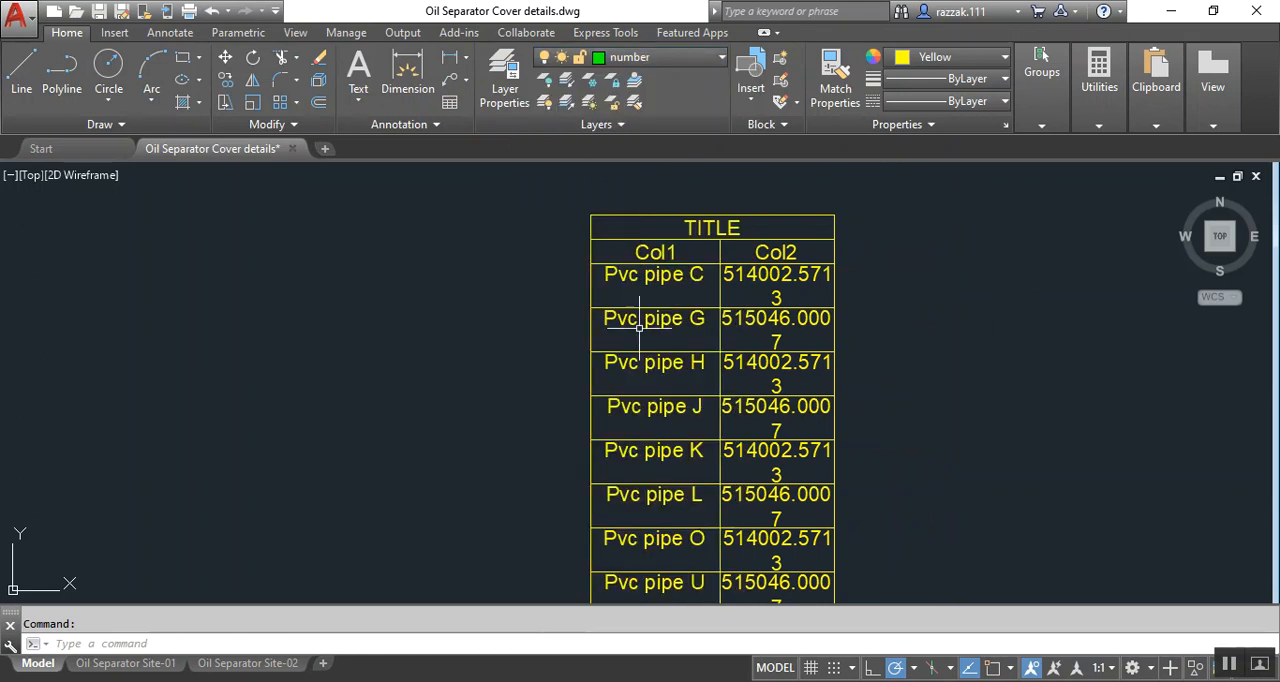
scroll(723, 277, "down", 1)
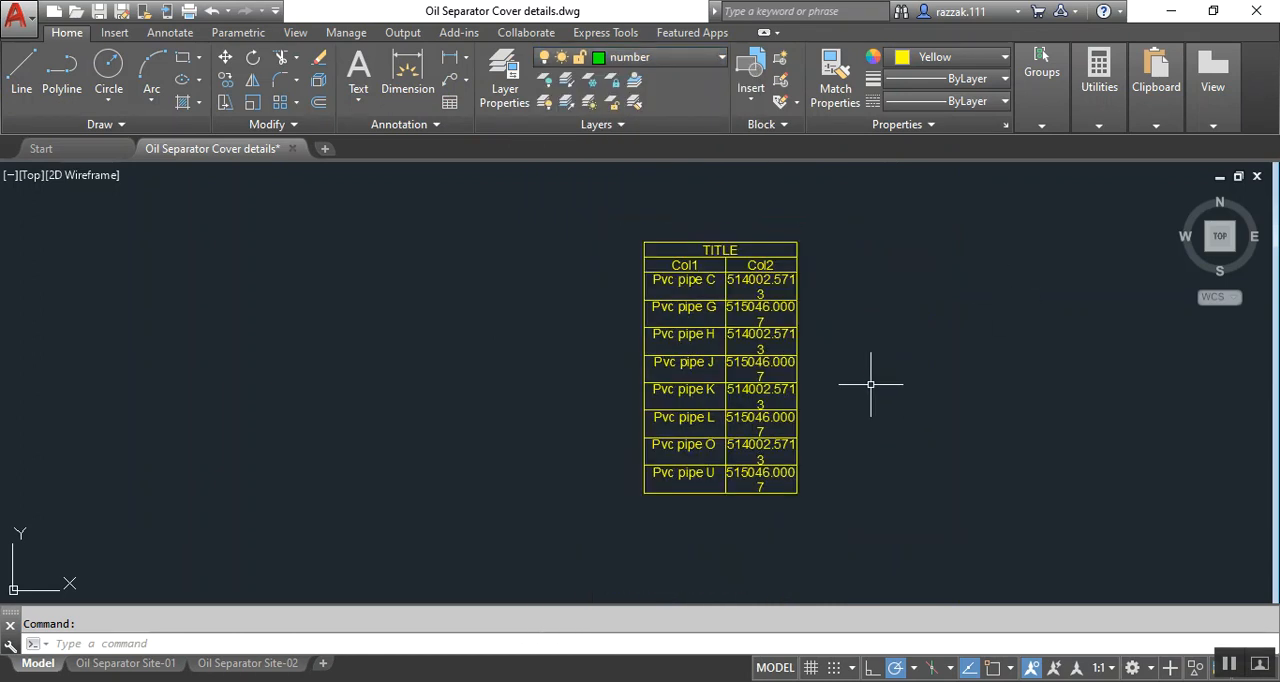
middle_click_drag(927, 403, 863, 411)
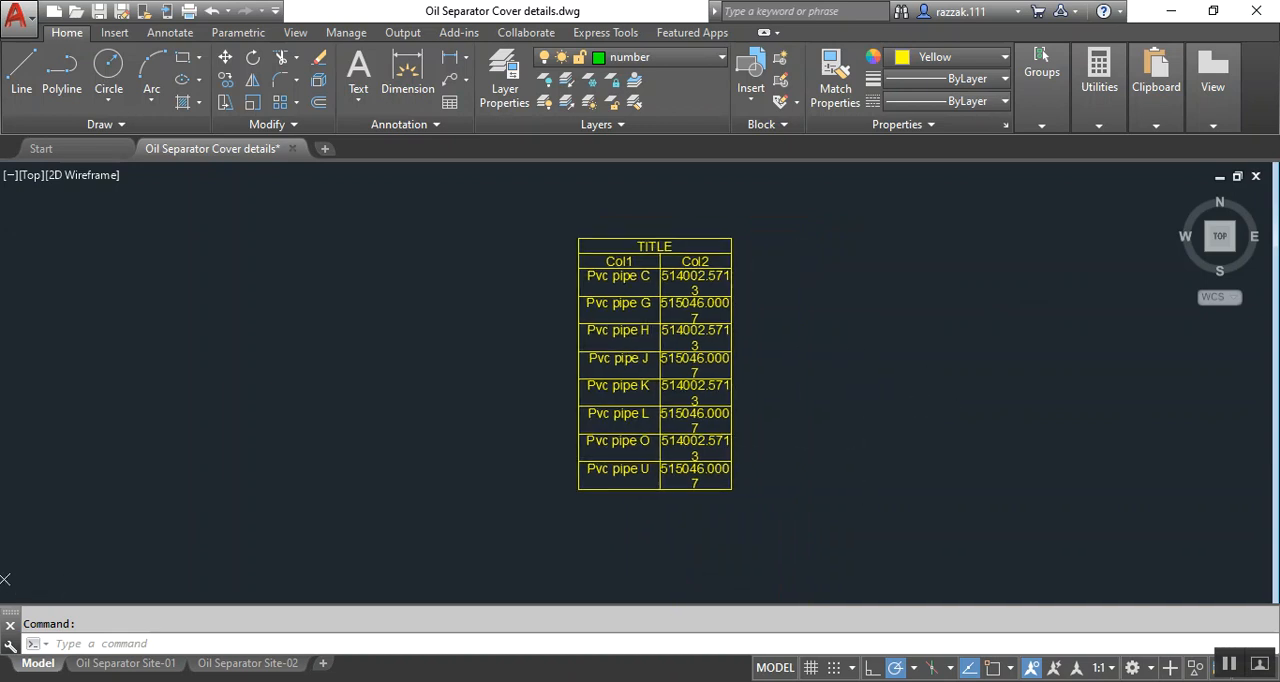
middle_click_drag(806, 327, 778, 349)
scroll(615, 347, "up", 3)
scroll(687, 271, "down", 2)
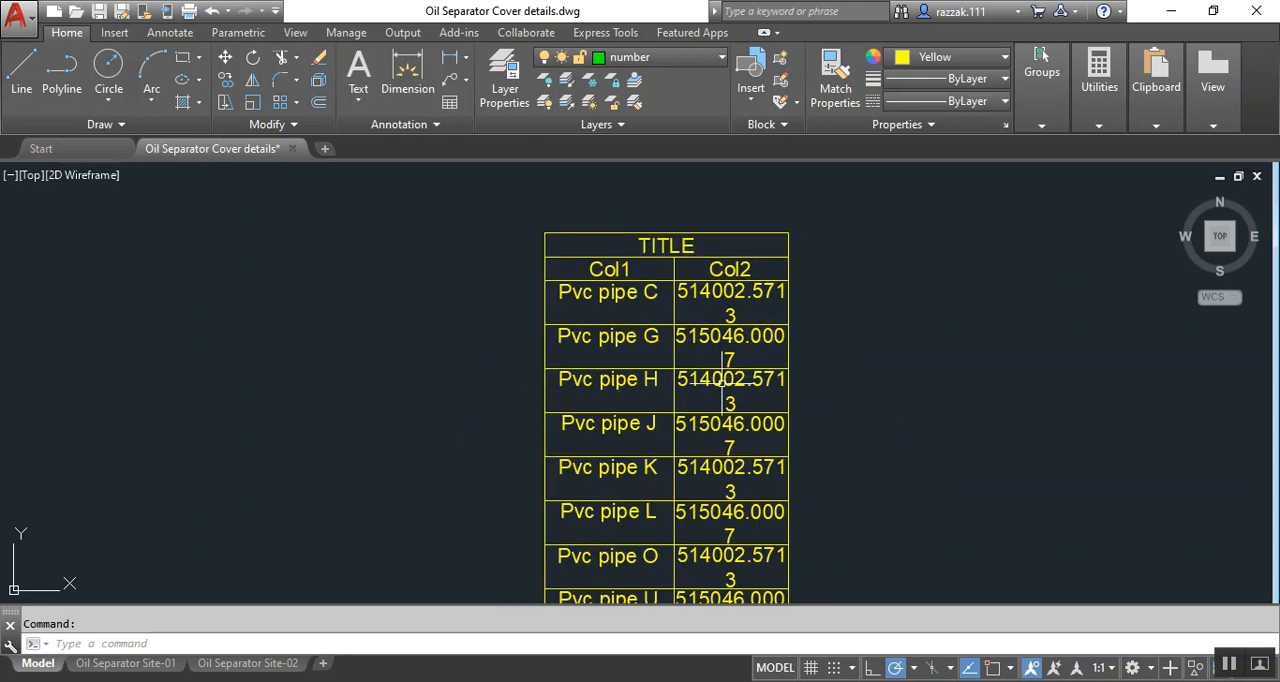
middle_click_drag(716, 384, 710, 358)
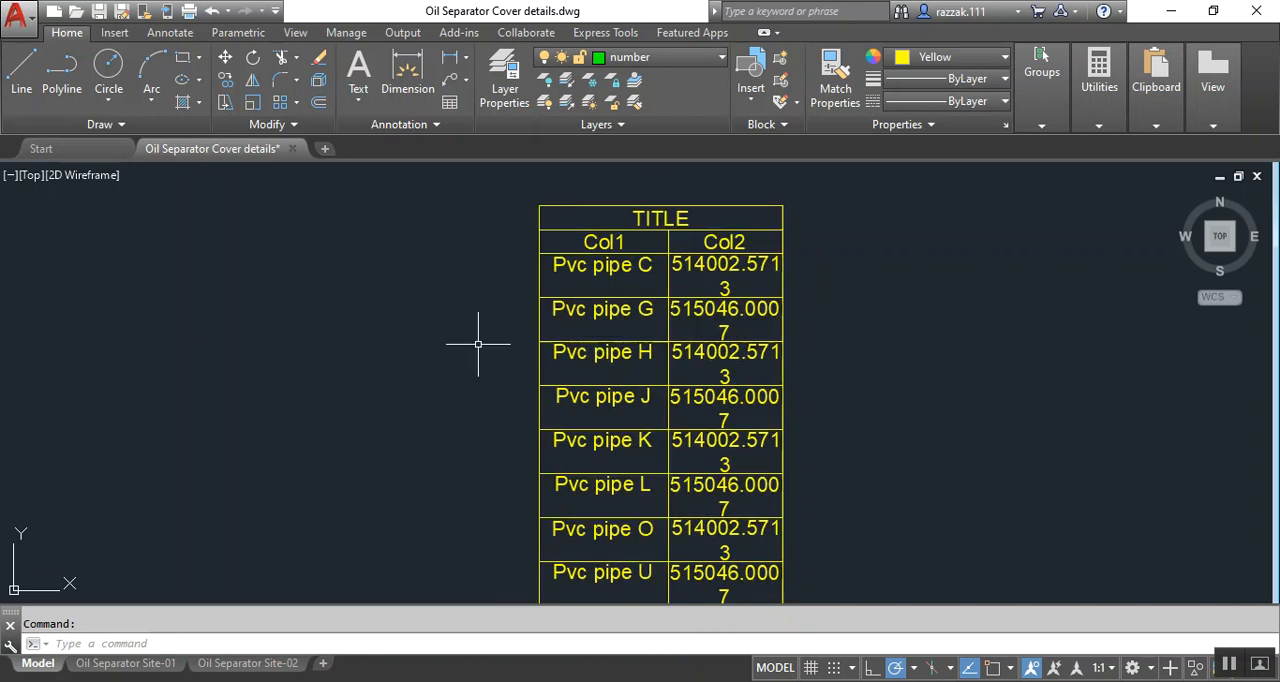
Export the whole pipe length table to the Desktop as the comma-delimited file Table1.csv, replacing the existing file
scroll(743, 368, "down", 2)
scroll(695, 343, "up", 5)
scroll(695, 343, "down", 4)
left_click(588, 293)
left_click(578, 220)
left_click(884, 536)
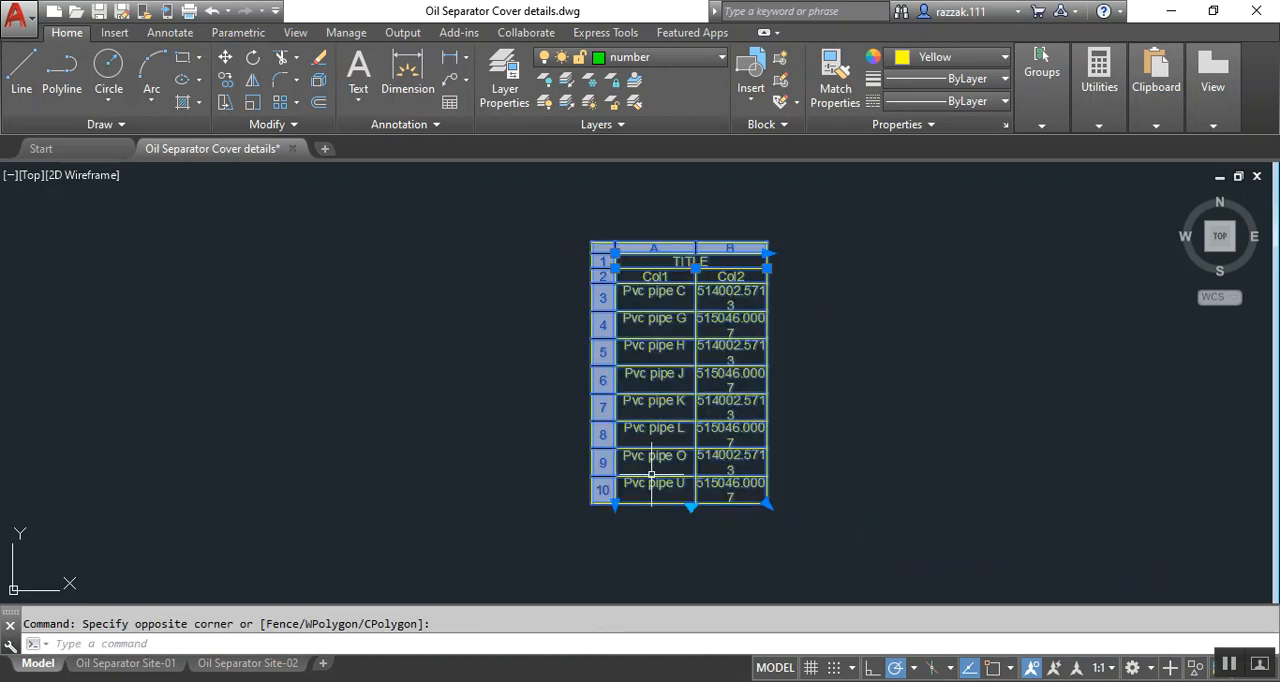
right_click(645, 455)
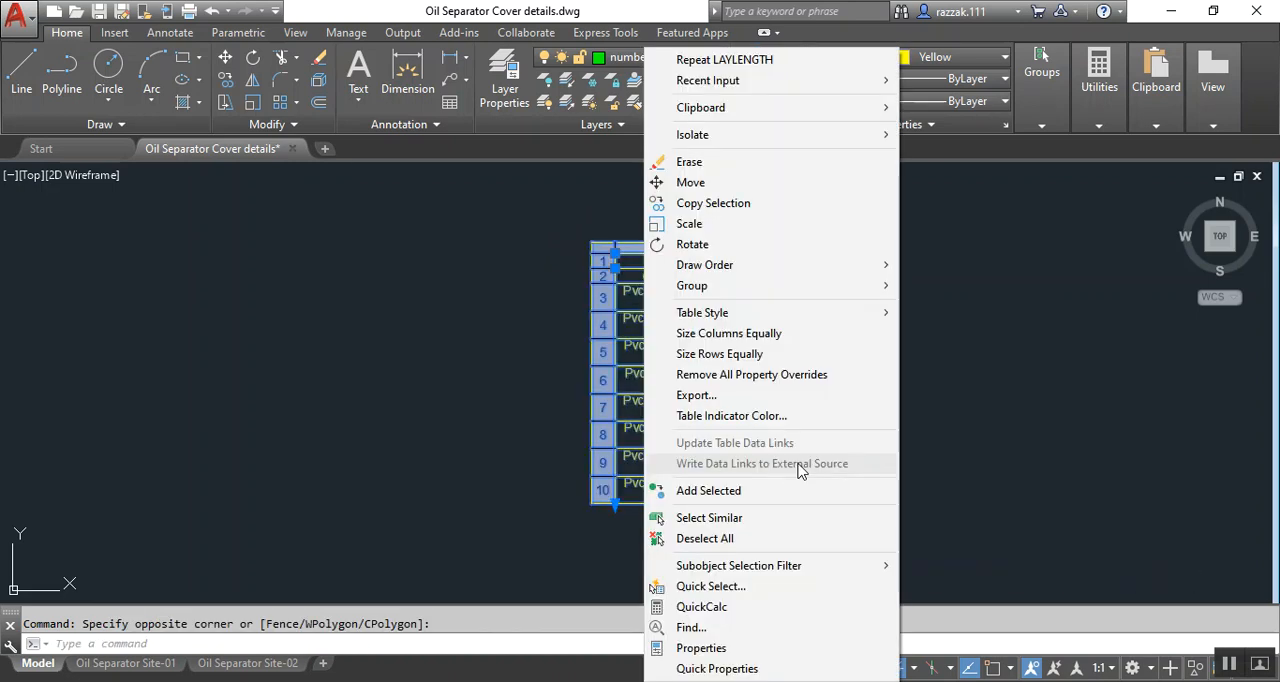
left_click(708, 396)
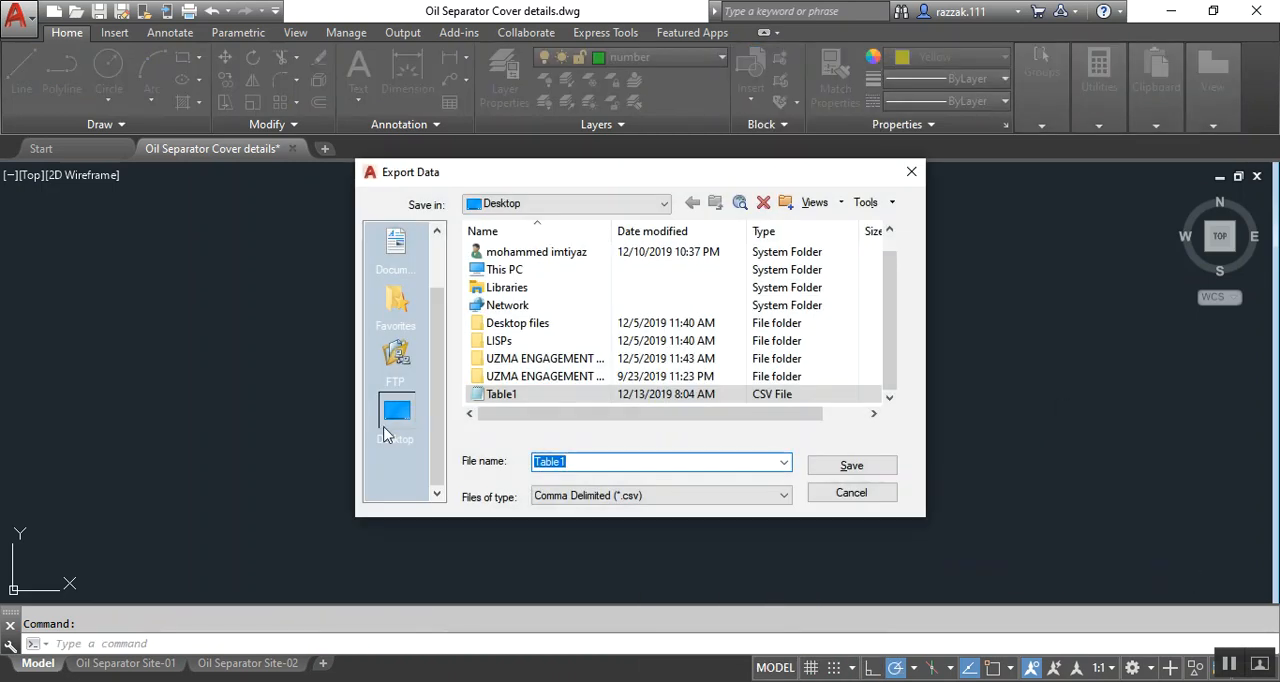
double_click(580, 461)
left_click(600, 460)
left_click(852, 466)
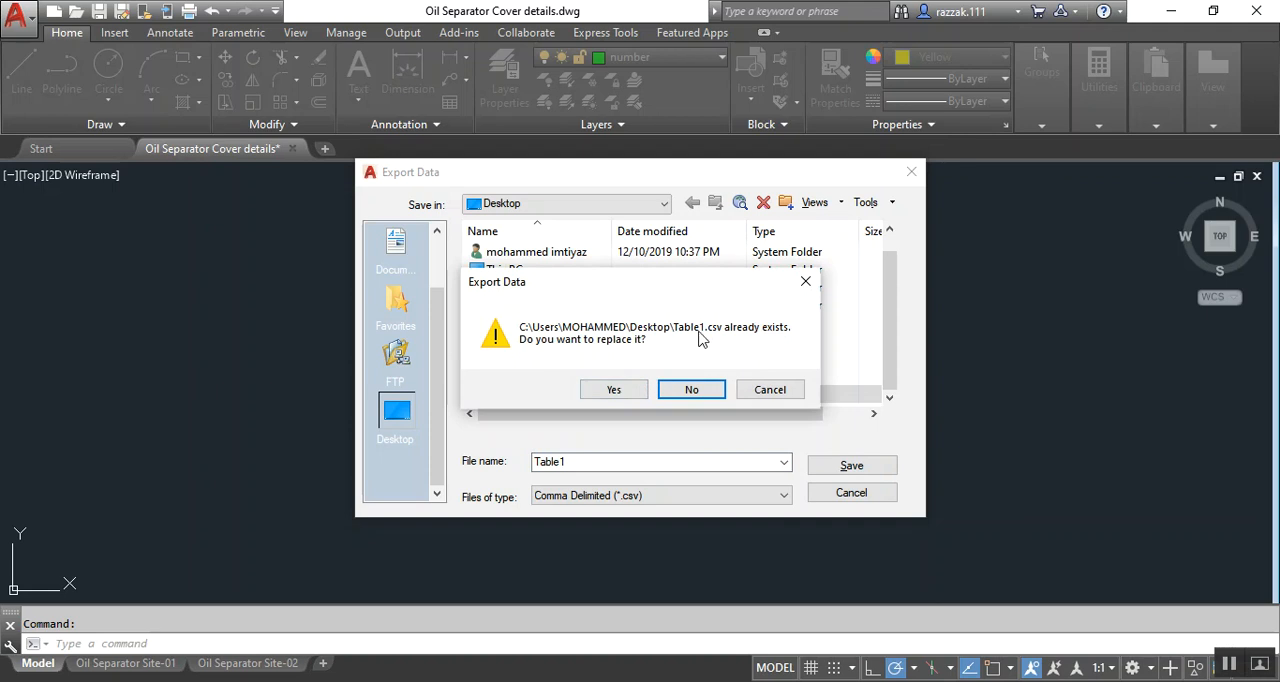
left_click(614, 390)
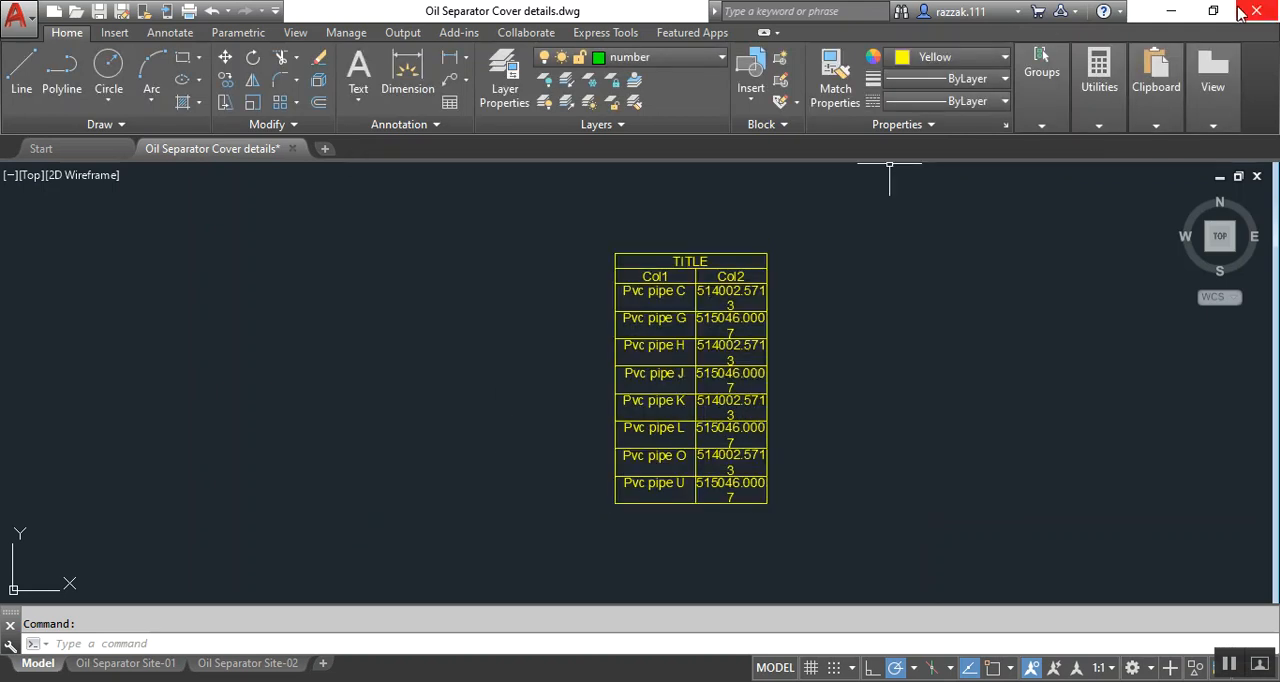
Open the exported Table1 file from the desktop in Notepad, review its Pvc pipe layer and length rows, and minimize it
left_click(1171, 11)
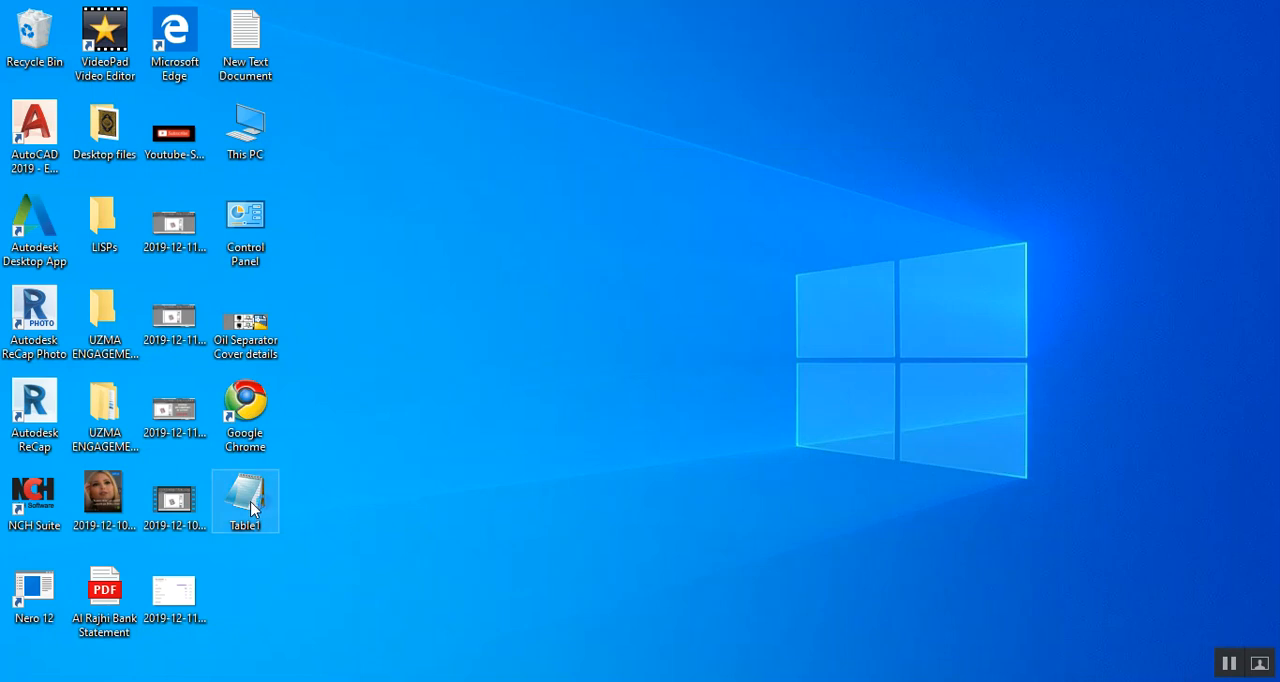
double_click(252, 509)
left_click(1165, 190)
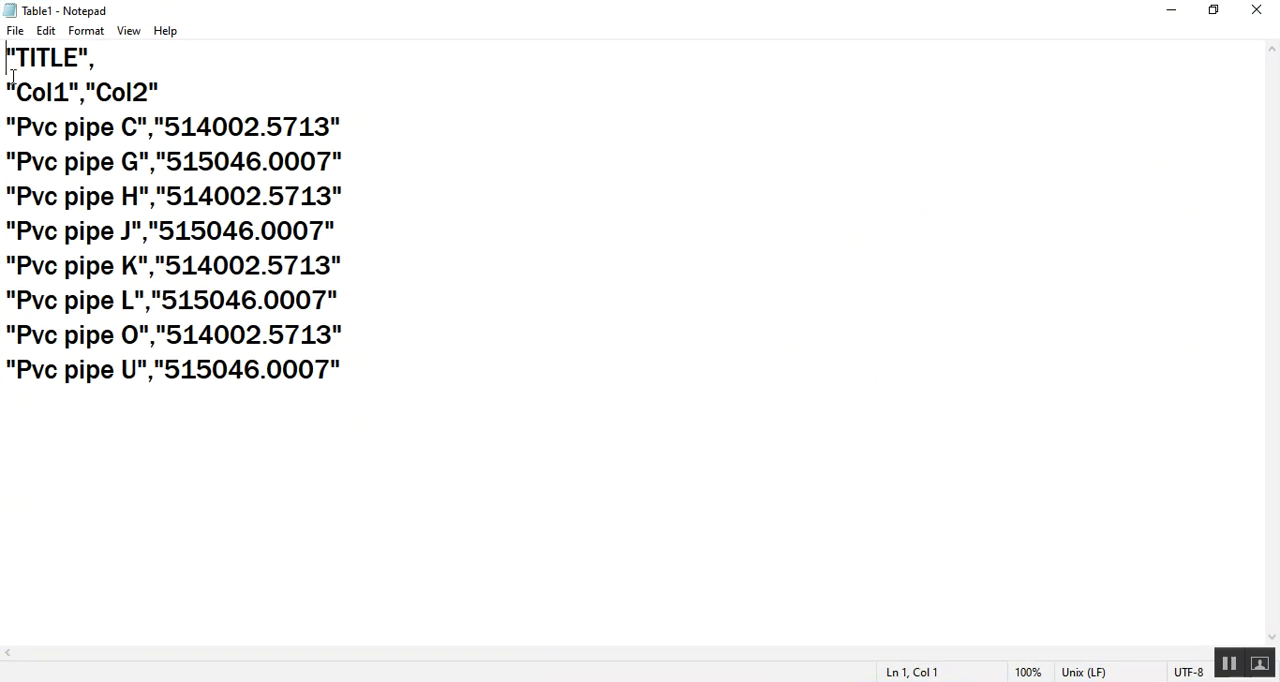
left_click_drag(22, 118, 361, 366)
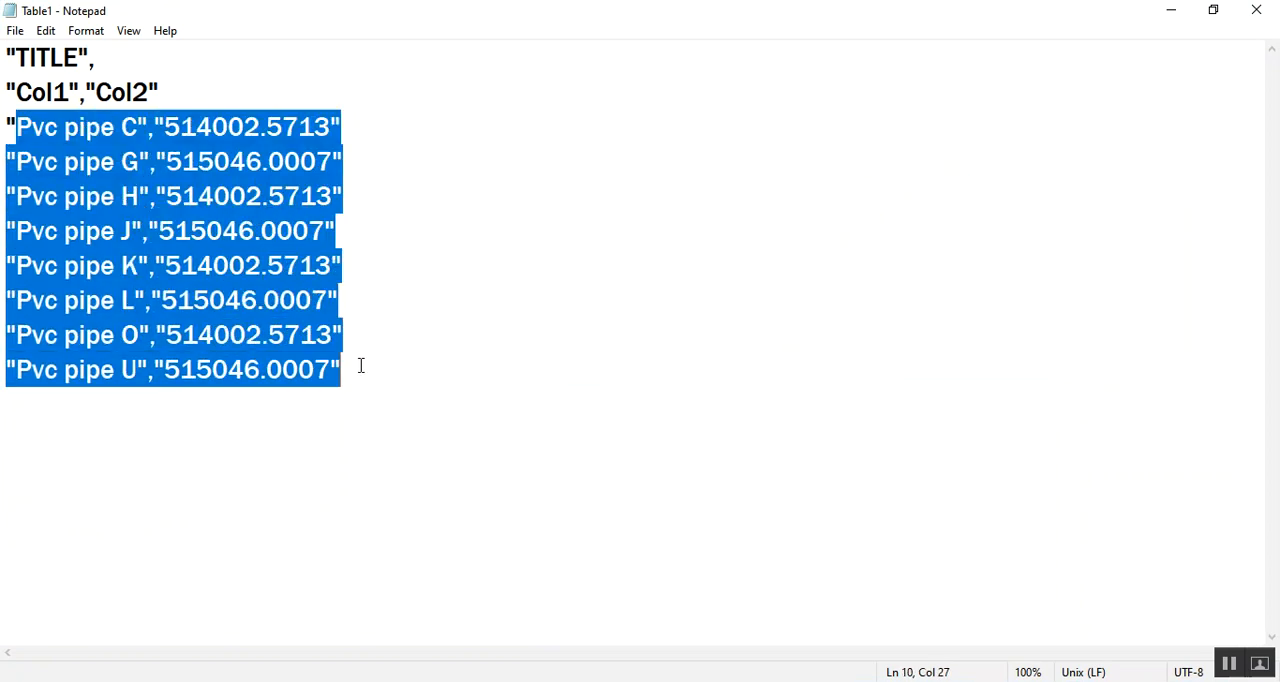
left_click(704, 290)
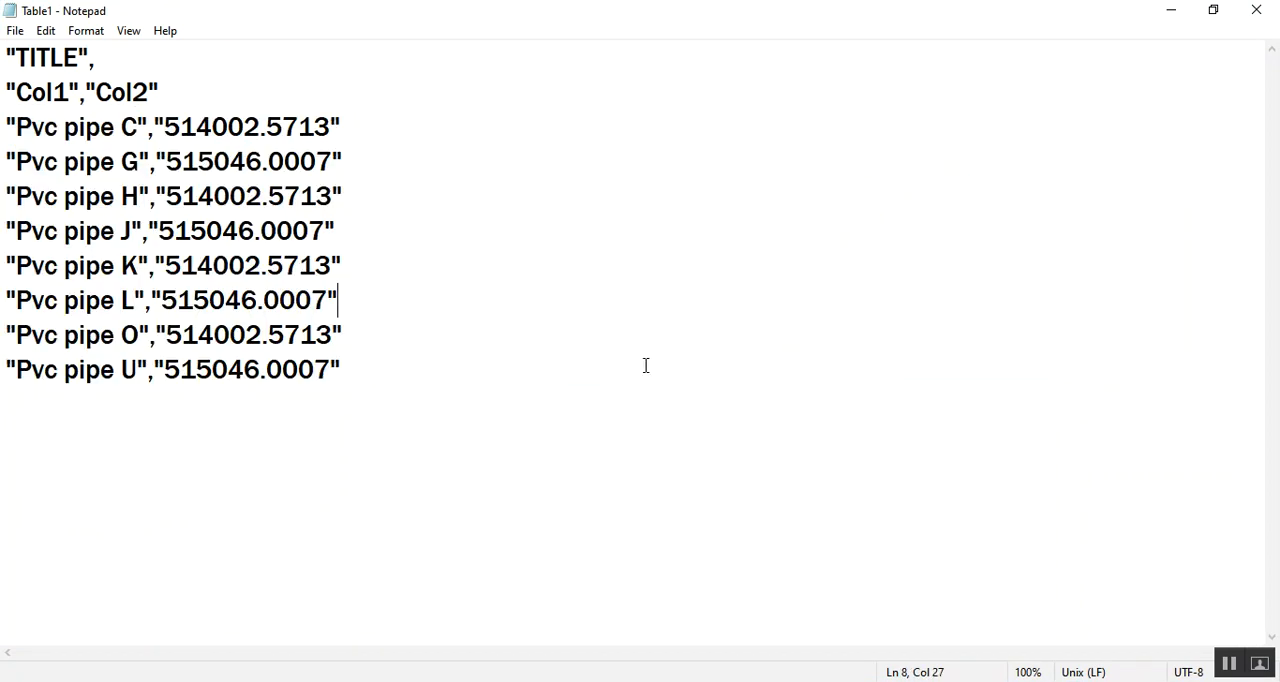
left_click(1166, 11)
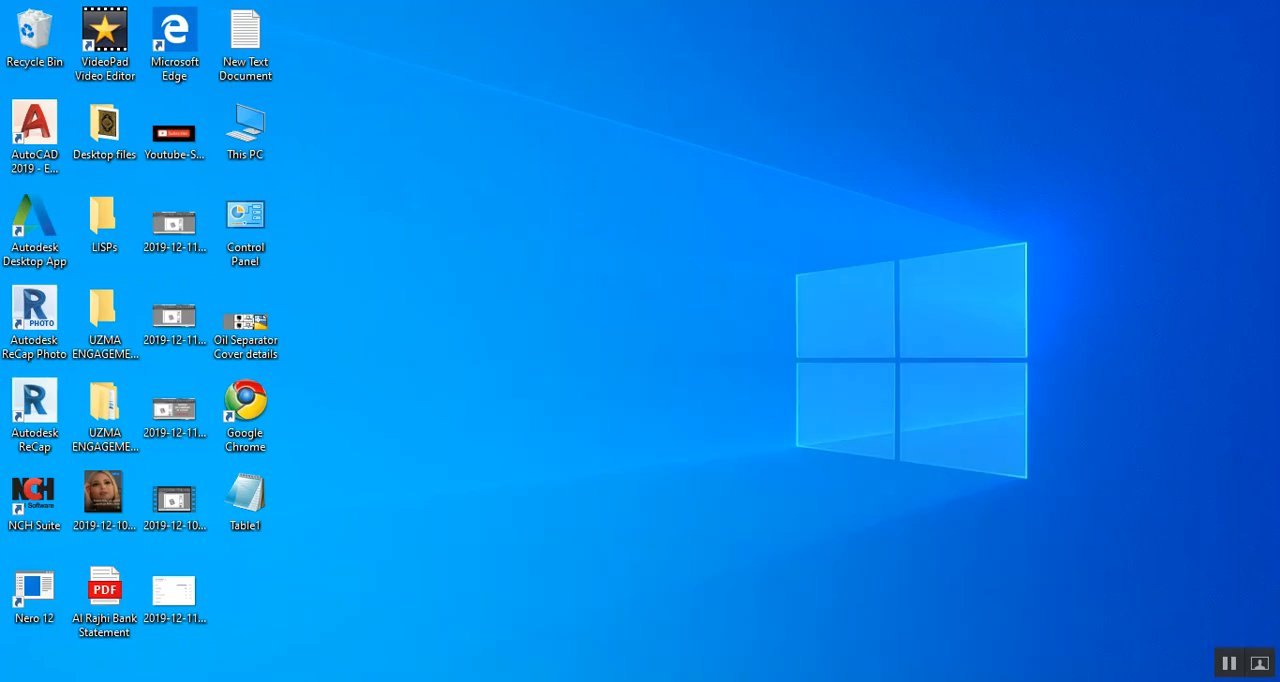
Switch to the Microsoft Edge browser and look over the uploaded videos of the AutoCad Tips & Tricks YouTube channel
left_click(570, 680)
scroll(846, 382, "down", 2)
scroll(706, 452, "up", 2)
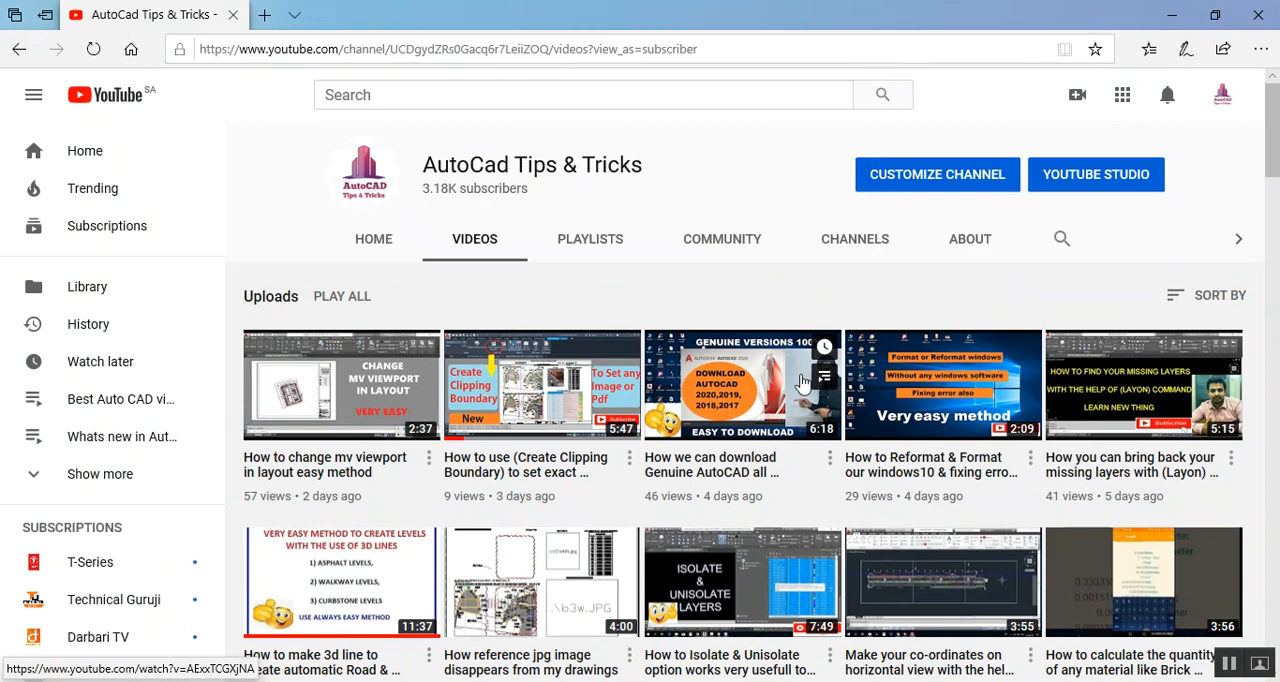